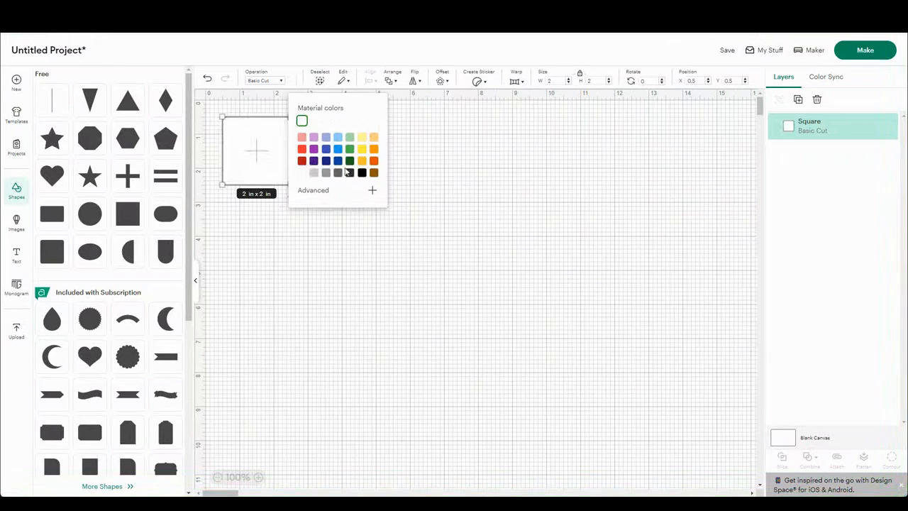
# Step: Unlock the square's proportions, resize it to 2.5 in wide by 3.25 in high, and move it to about X 6.5, Y 1
pyautogui.click(424, 144)
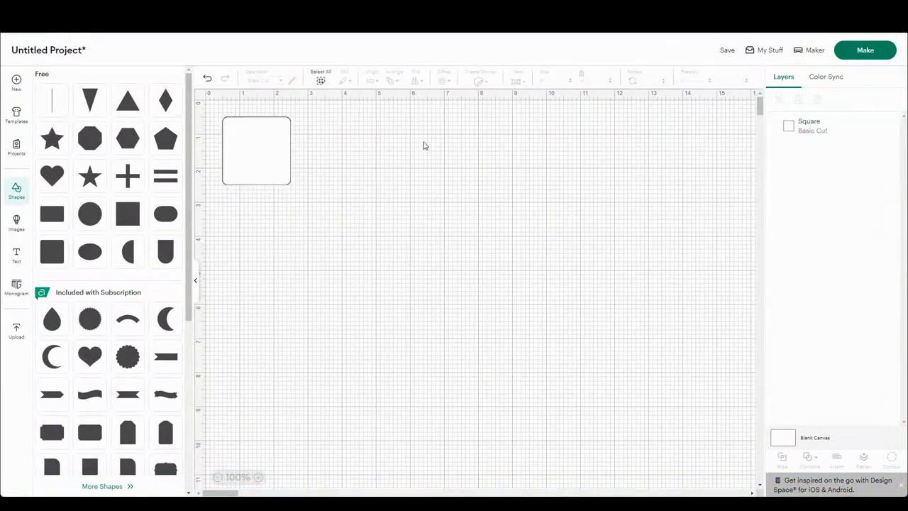
pyautogui.click(264, 143)
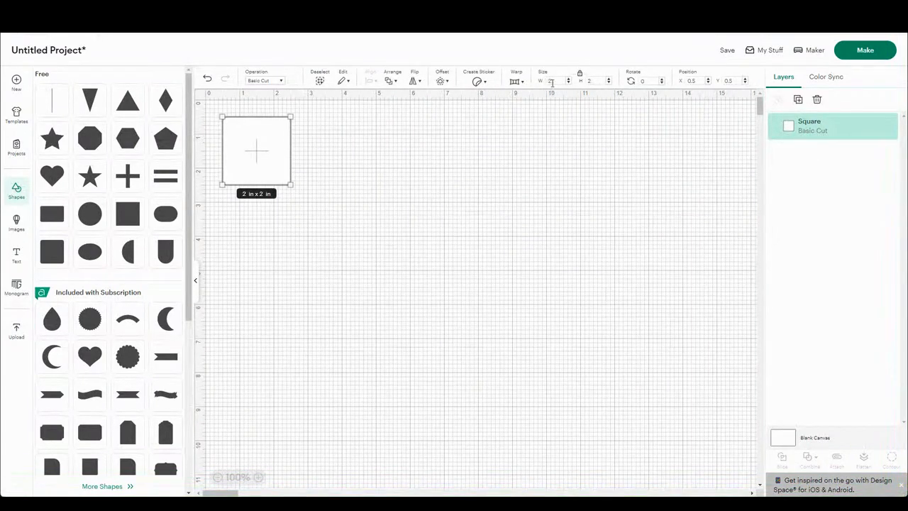
pyautogui.click(578, 74)
pyautogui.moveTo(593, 80); pyautogui.dragTo(582, 86)
pyautogui.write('3.5')
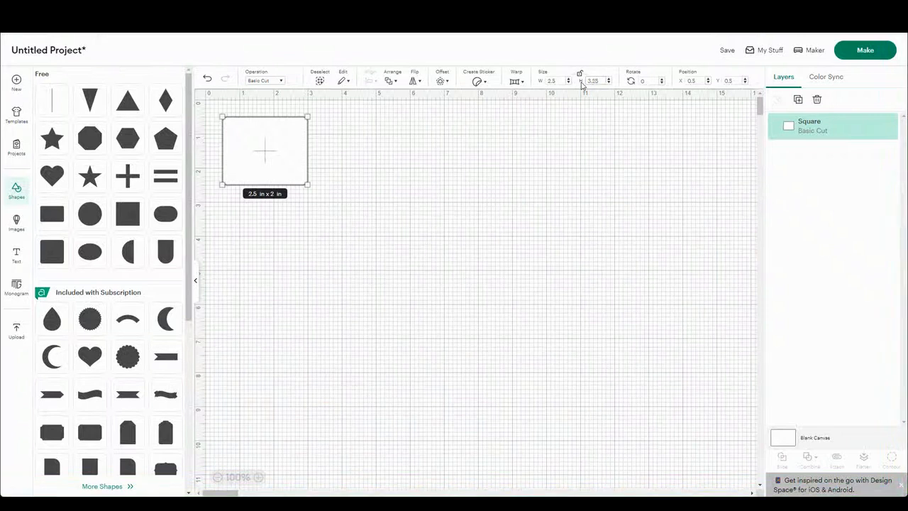
pyautogui.press('Return')
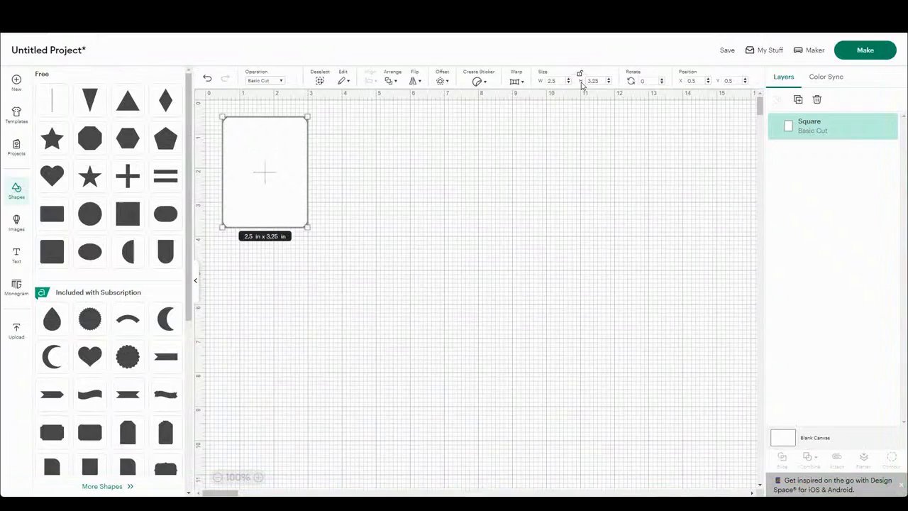
pyautogui.click(504, 140)
pyautogui.moveTo(263, 184); pyautogui.dragTo(468, 198)
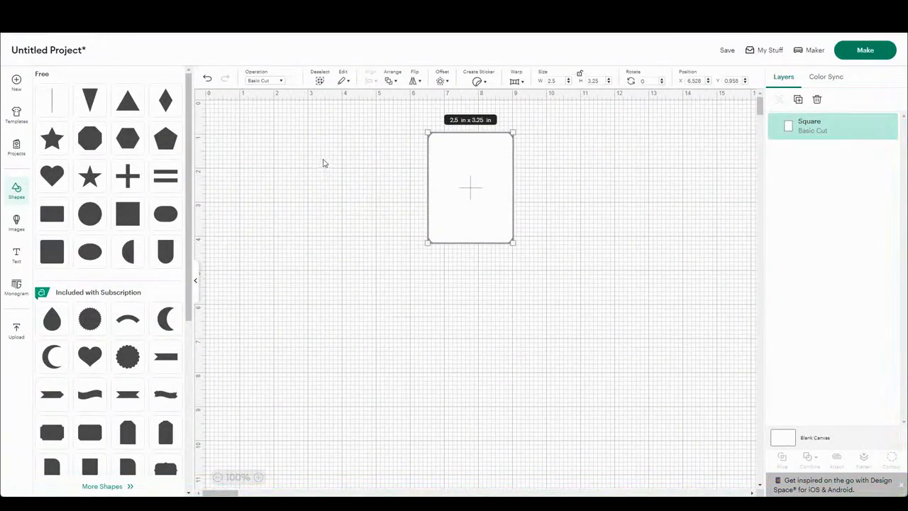
# Step: Add a score line 2 in long and rotate it 90 degrees so it lies horizontally
pyautogui.click(52, 105)
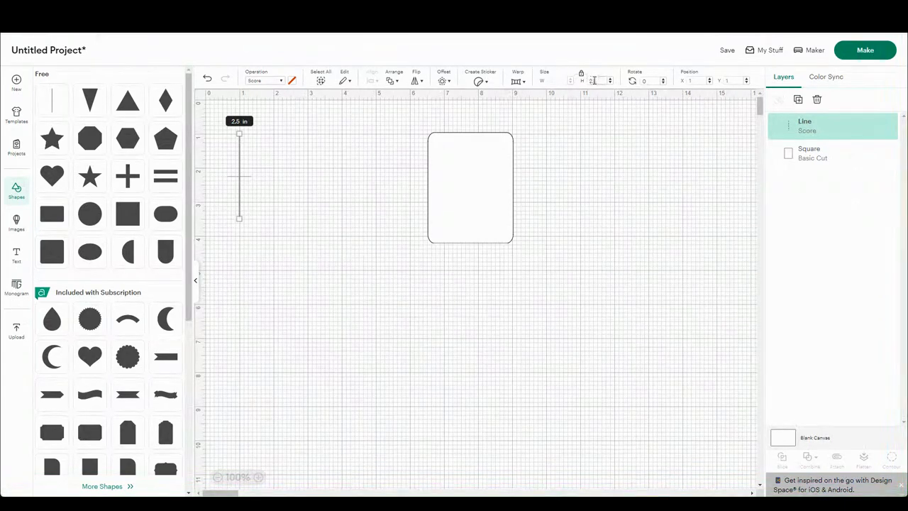
pyautogui.click(647, 81)
pyautogui.write('90')
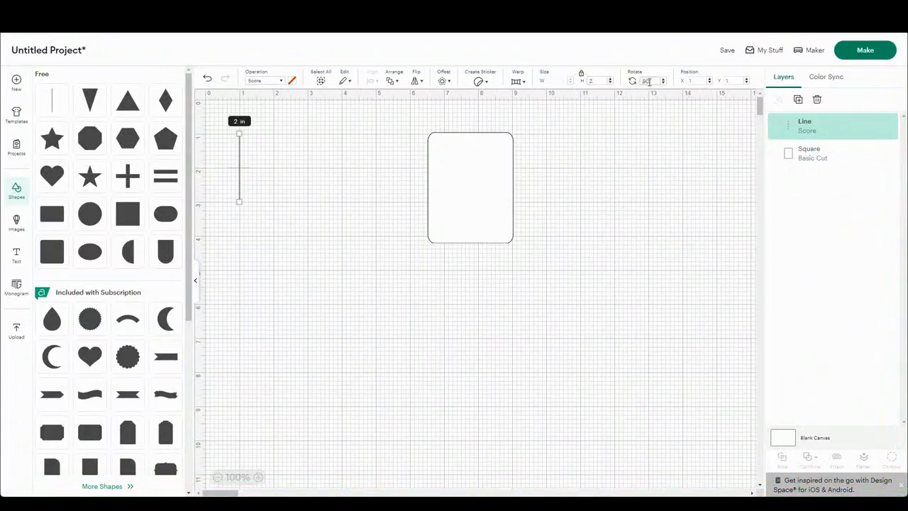
# Step: Position the horizontal score line at X 1, Y 1 and deselect it
pyautogui.click(693, 80)
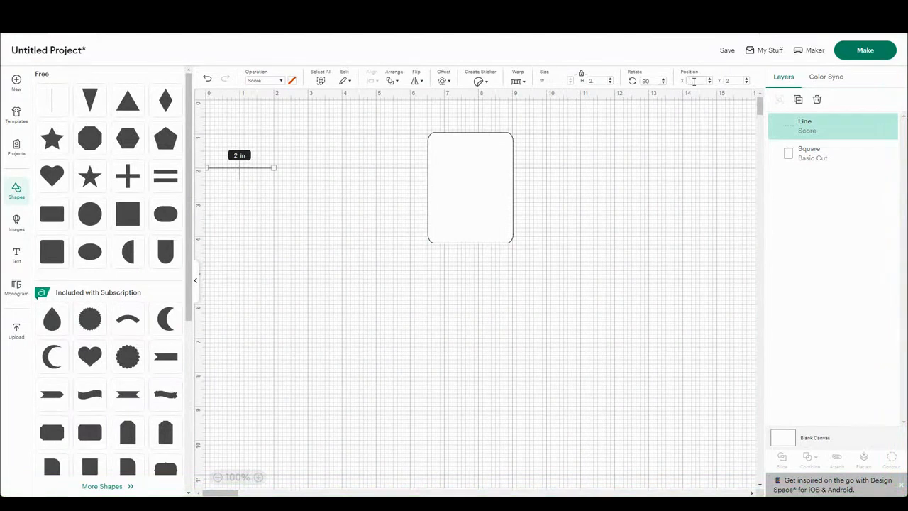
pyautogui.write('1')
pyautogui.click(730, 81)
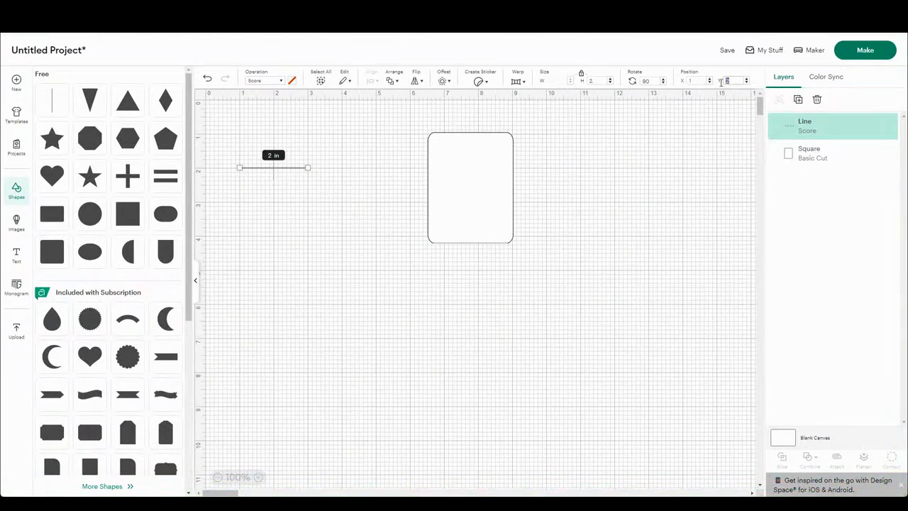
pyautogui.write('1')
pyautogui.press('Return')
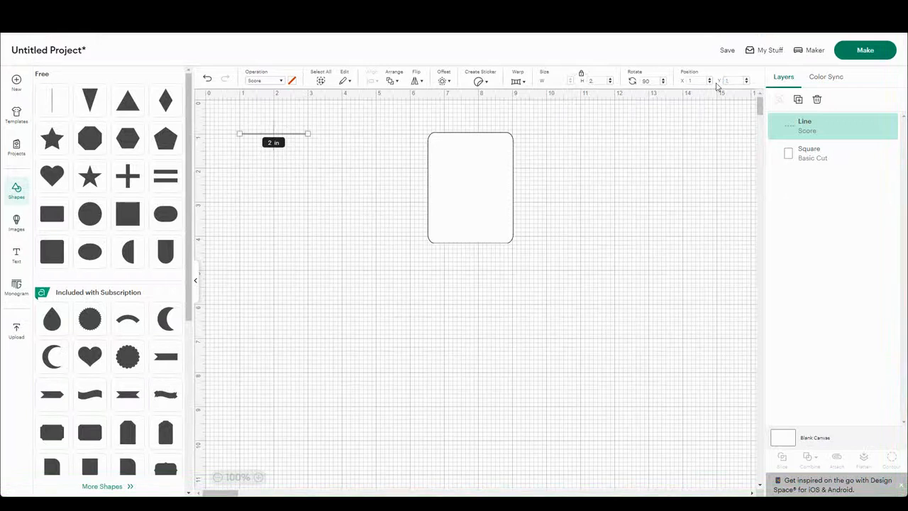
pyautogui.click(338, 150)
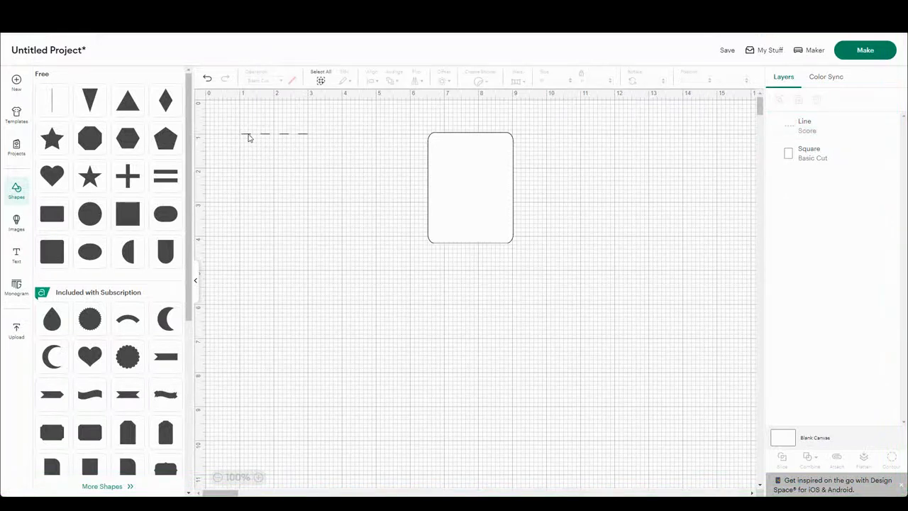
# Step: Add a second vertical line and change its operation to Perforate
pyautogui.click(59, 110)
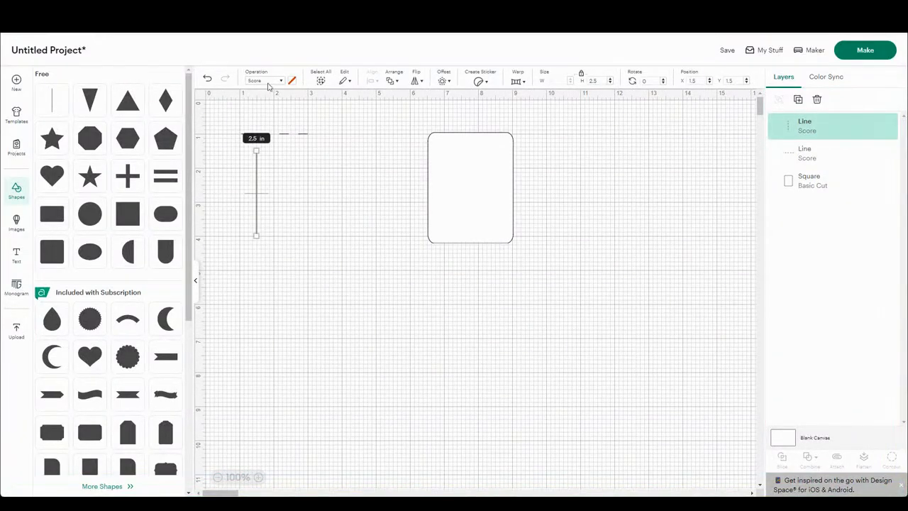
pyautogui.click(269, 81)
pyautogui.click(273, 150)
# Step: Position the perforated line at X 1, Y 1, so it starts at the score line's left end
pyautogui.click(696, 82)
pyautogui.press('BackSpace')
pyautogui.press('Tab')
pyautogui.write('1')
pyautogui.press('Return')
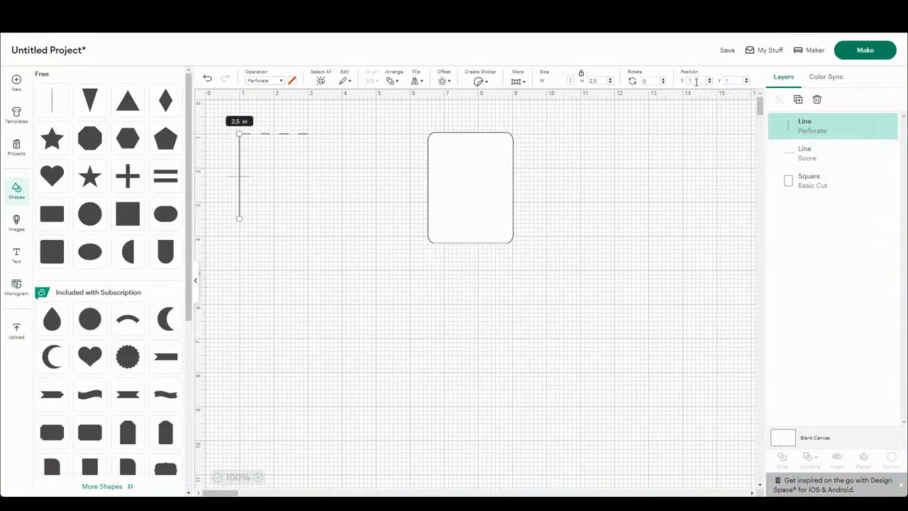
# Step: Duplicate the perforated line and place the copy at X 3, Y 1, at the score line's right end
pyautogui.click(797, 99)
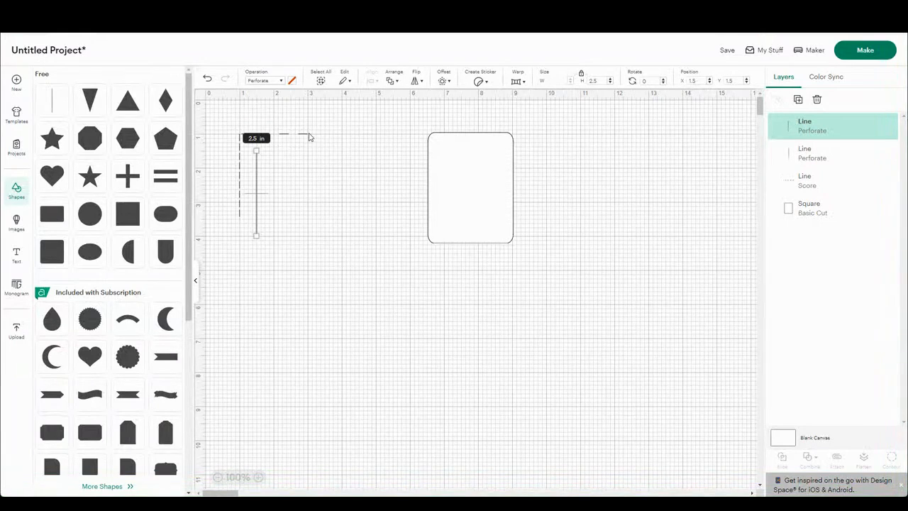
pyautogui.click(693, 80)
pyautogui.write('3')
pyautogui.press('Tab')
pyautogui.write('1')
pyautogui.press('Return')
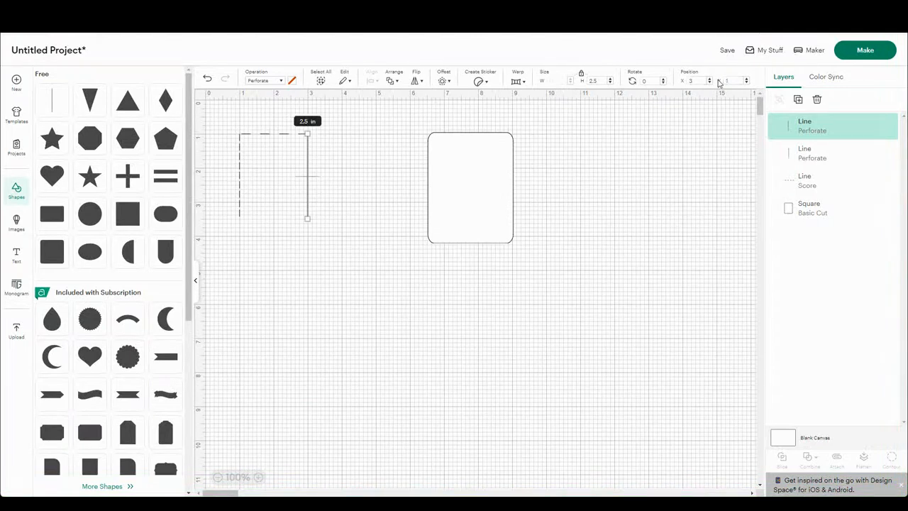
pyautogui.click(314, 252)
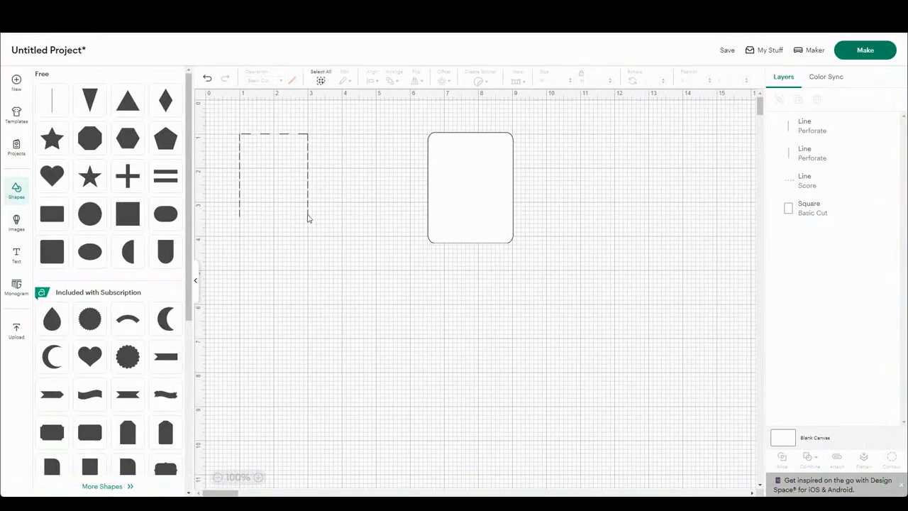
# Step: Add another line and change its operation to Basic Cut
pyautogui.click(61, 99)
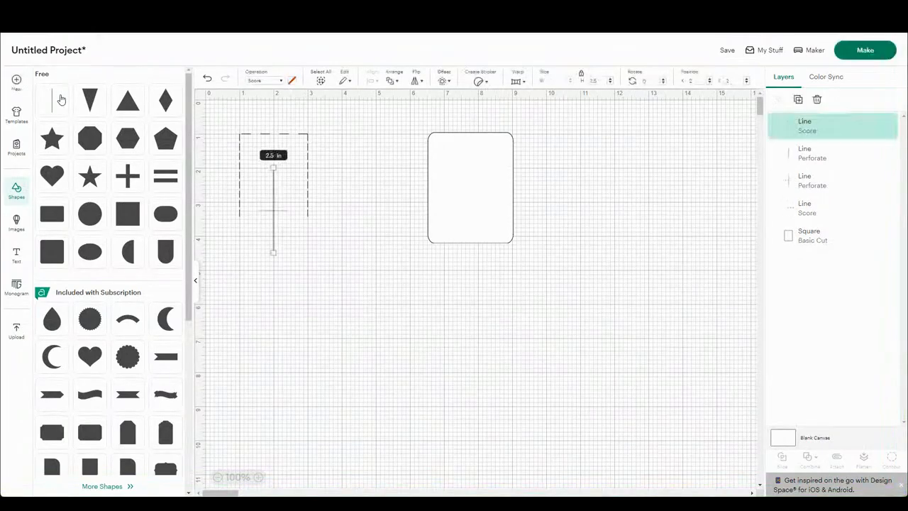
pyautogui.click(256, 82)
pyautogui.click(275, 119)
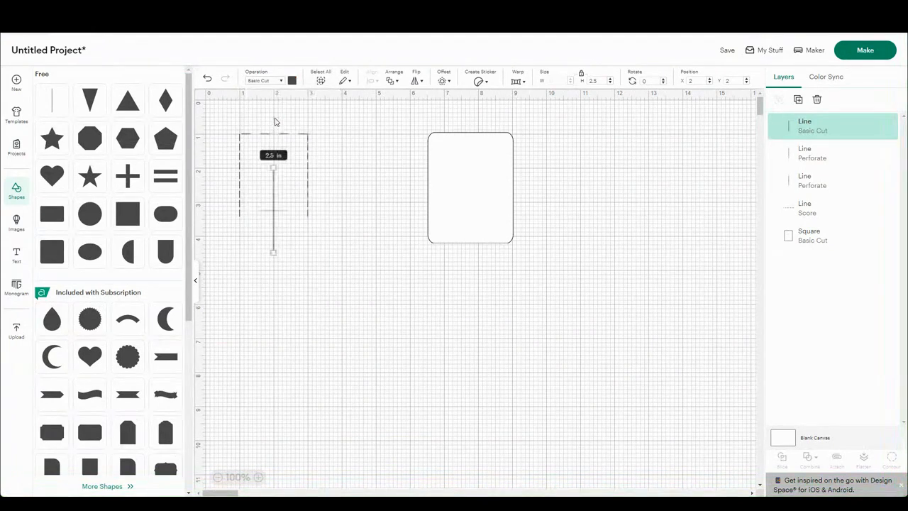
# Step: Set the basic cut line's length to 0.75 in and rotate it 90 degrees
pyautogui.moveTo(598, 81); pyautogui.dragTo(572, 87)
pyautogui.write('1')
pyautogui.press('Tab')
pyautogui.press('Tab')
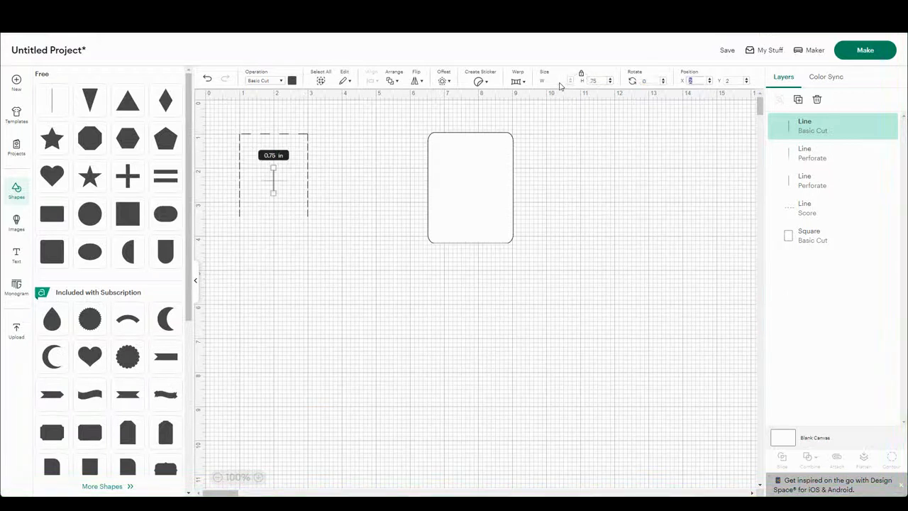
pyautogui.hotkey('shift', 'Tab')
# Step: Position the short cut line at X 1, Y 3.5, at the lower end of the left perforated line
pyautogui.press('Tab')
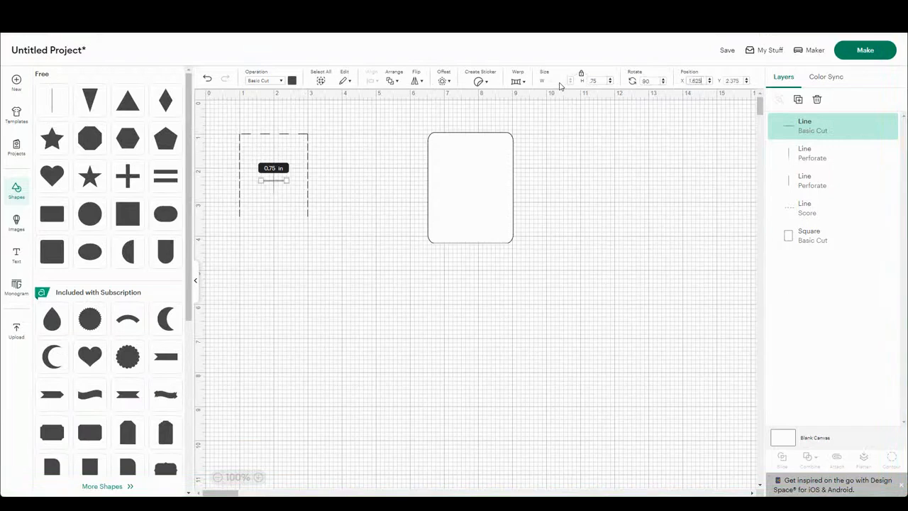
pyautogui.write('1')
pyautogui.press('Tab')
pyautogui.write('3.5')
pyautogui.press('Tab')
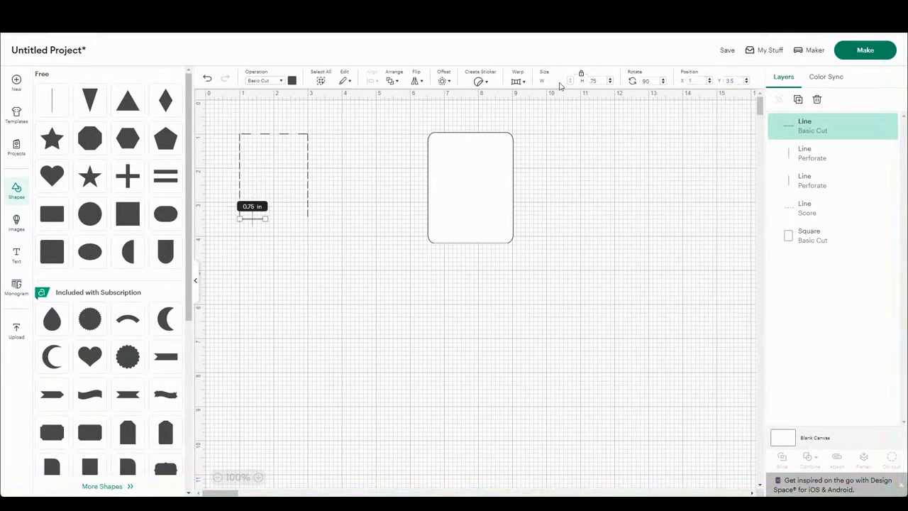
# Step: Duplicate the short cut line and place the copy at X 2.25, Y 3.5, leaving a gap between the two
pyautogui.click(798, 99)
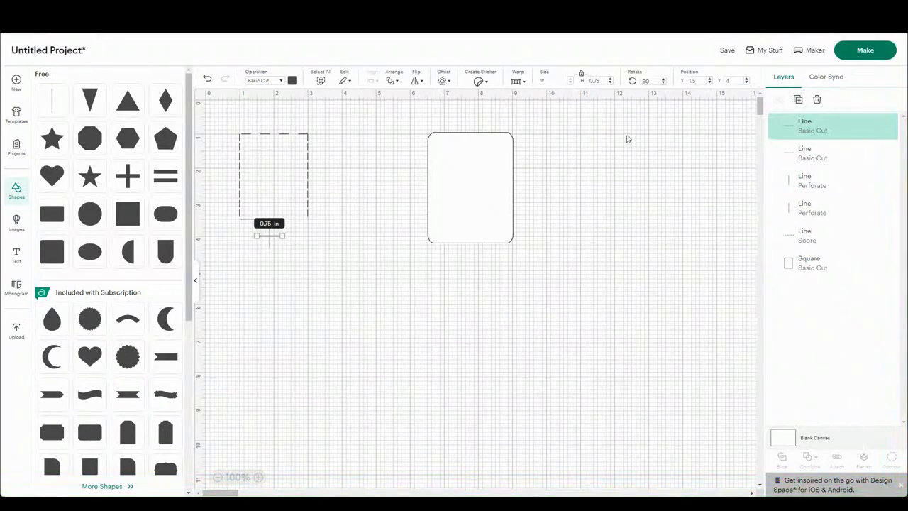
pyautogui.click(695, 81)
pyautogui.write('2.25')
pyautogui.click(735, 83)
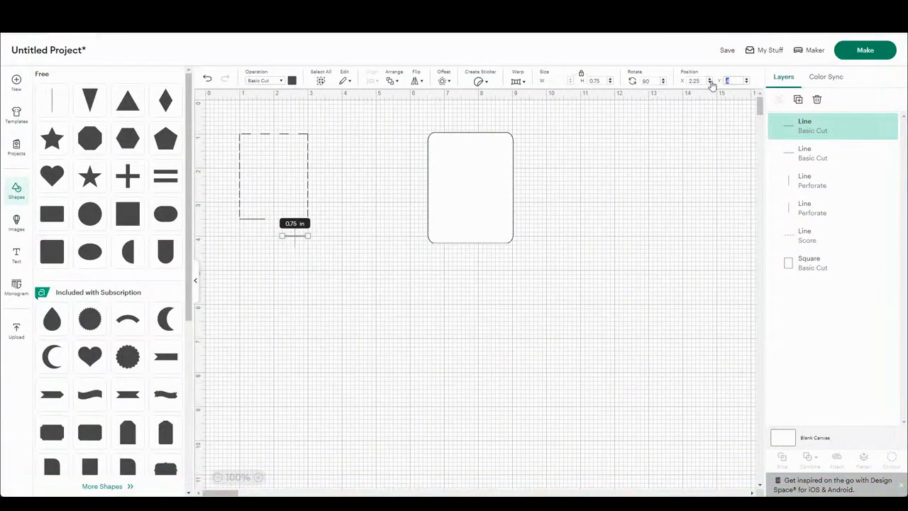
pyautogui.write('3.5')
pyautogui.press('Return')
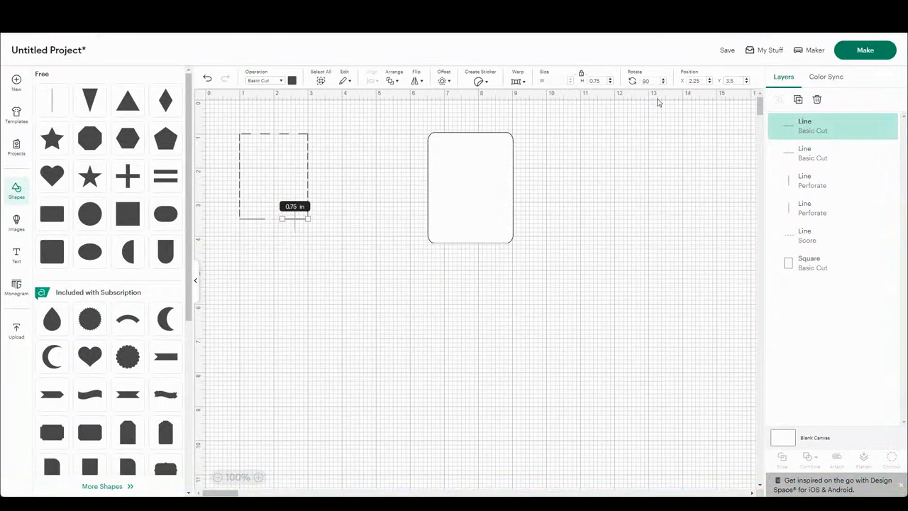
pyautogui.click(396, 266)
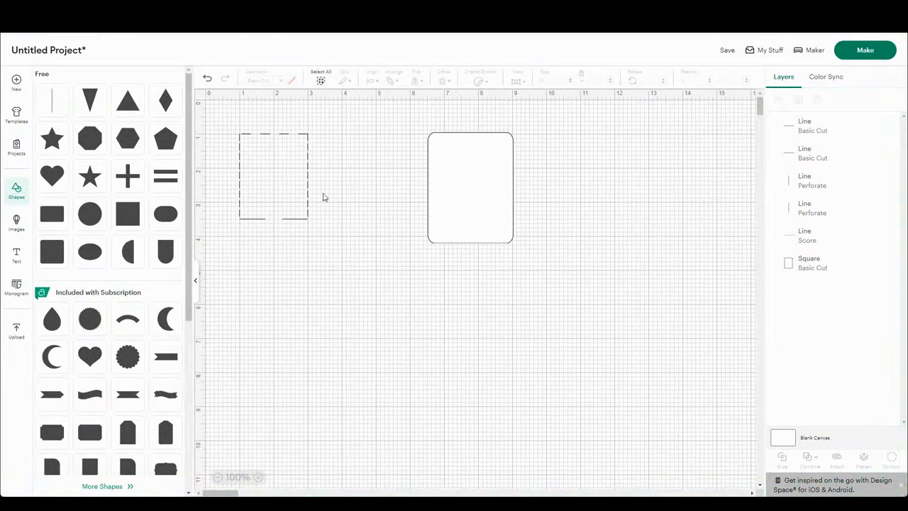
# Step: Search the image library for "semicircle" and add the open semicircle arc to the canvas
pyautogui.click(17, 223)
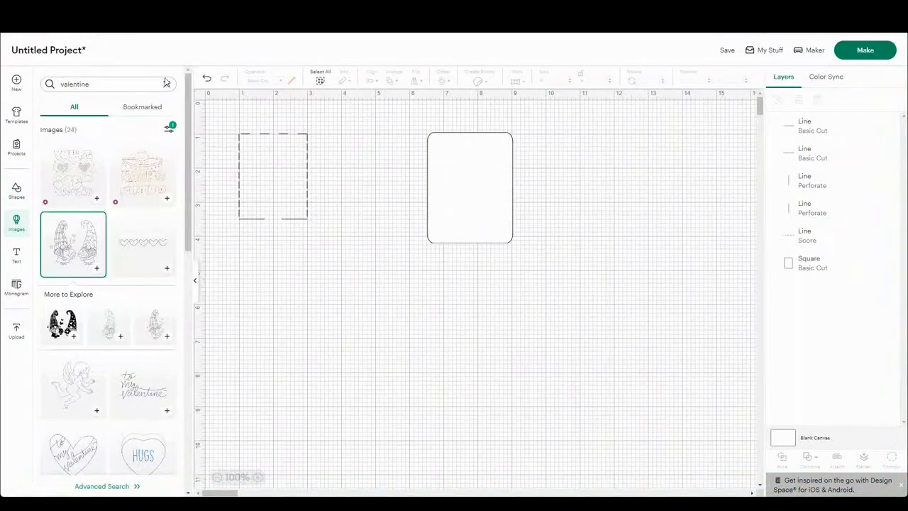
pyautogui.click(132, 83)
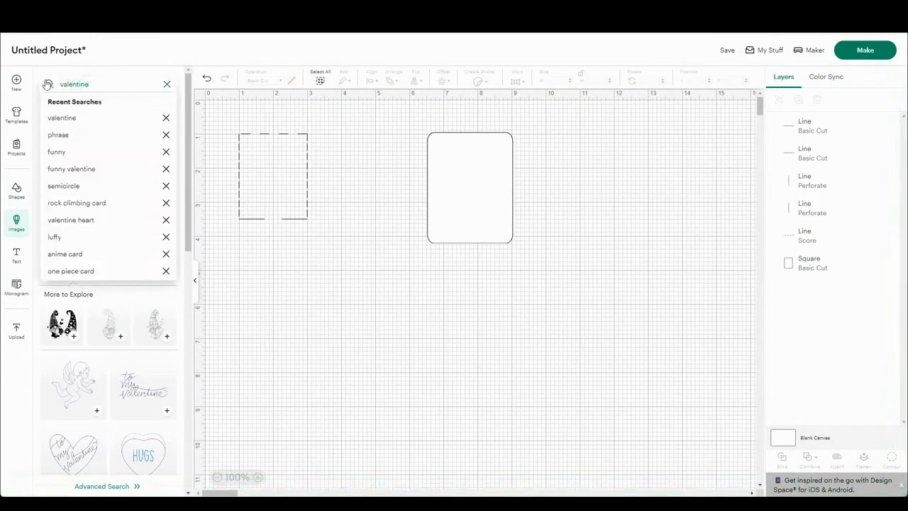
pyautogui.hotkey('ctrl', 'a')
pyautogui.write('semi')
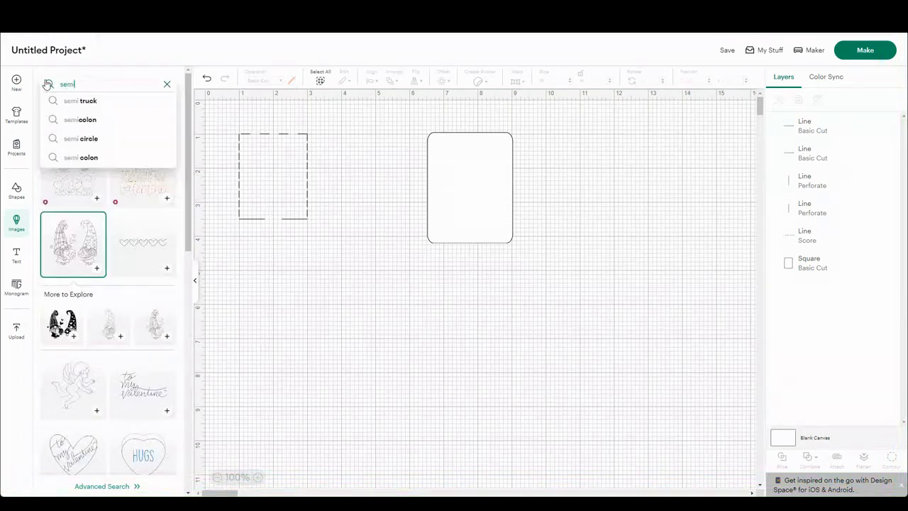
pyautogui.write('circle')
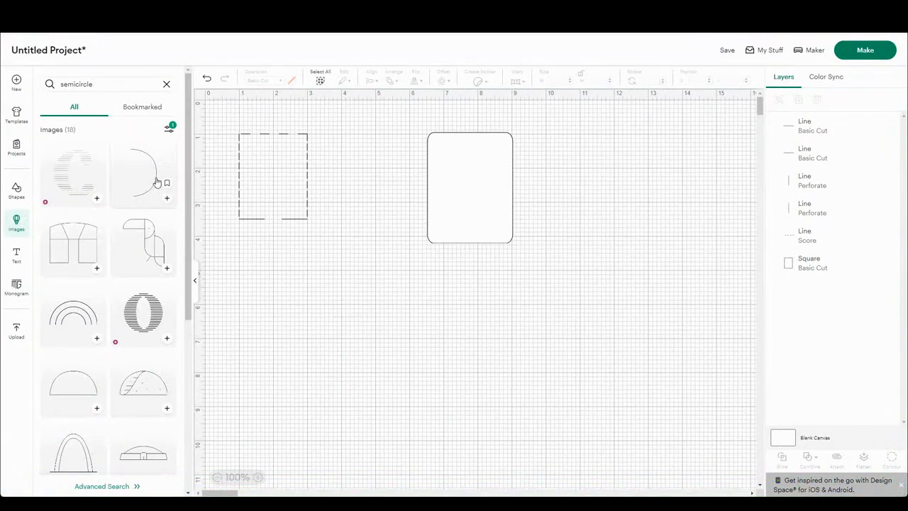
pyautogui.click(165, 203)
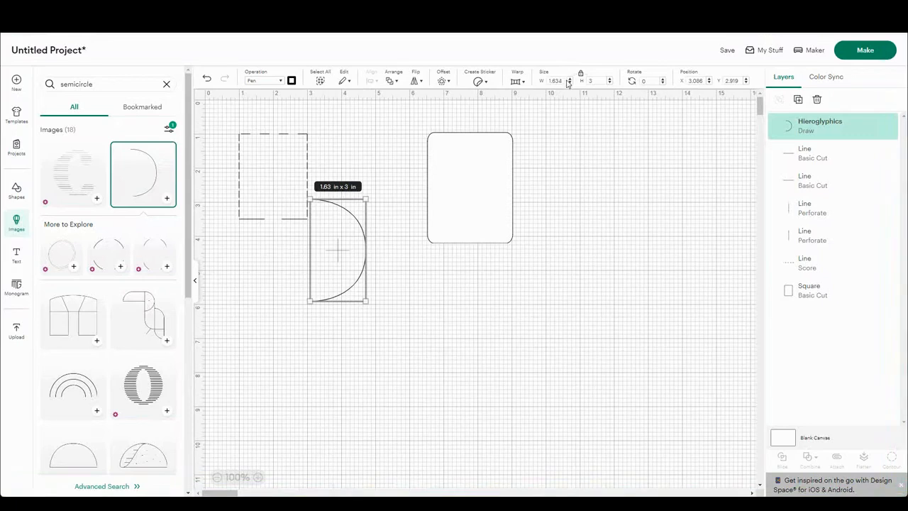
# Step: Set the semicircle's width to 0.5 in with its proportions locked
pyautogui.moveTo(563, 82); pyautogui.dragTo(490, 83)
pyautogui.write('.5')
pyautogui.press('Return')
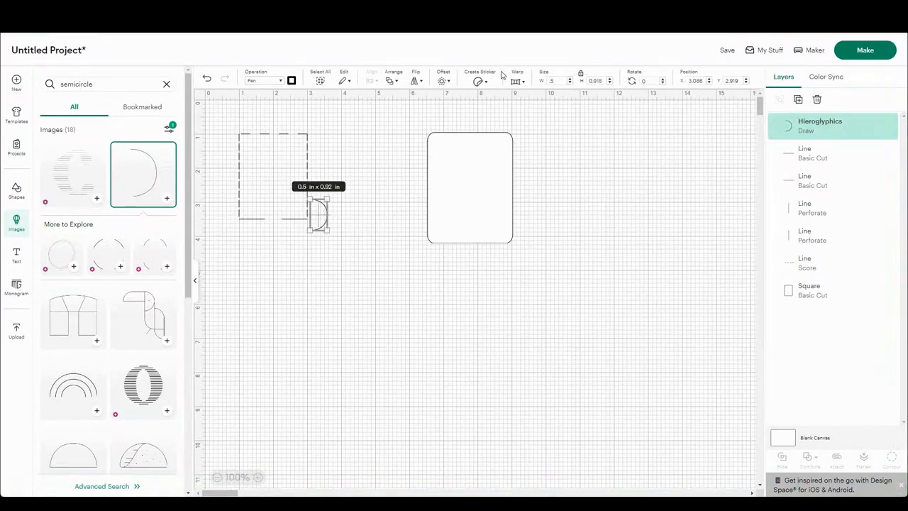
# Step: Set the semicircle's height to 0.5 in with proportions locked, and rotate it 90 degrees
pyautogui.moveTo(607, 80); pyautogui.dragTo(558, 77)
pyautogui.write('3')
pyautogui.press('Return')
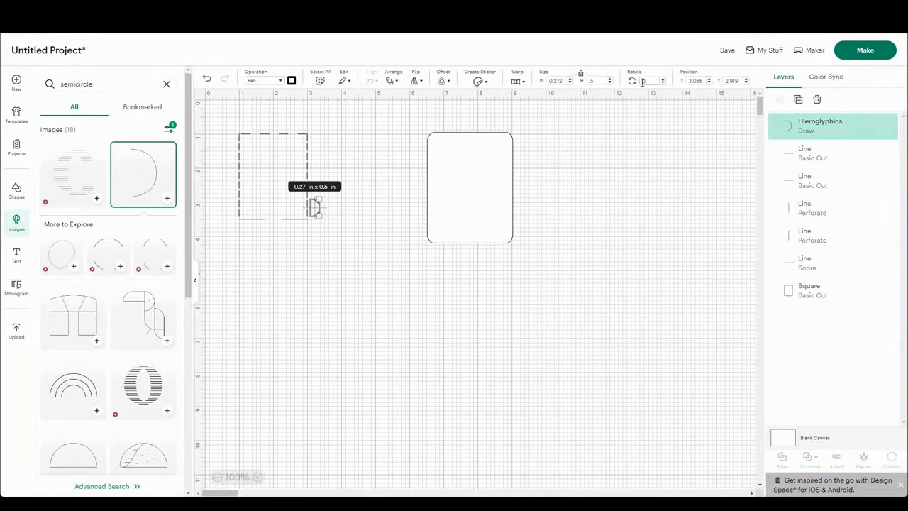
pyautogui.press('Return')
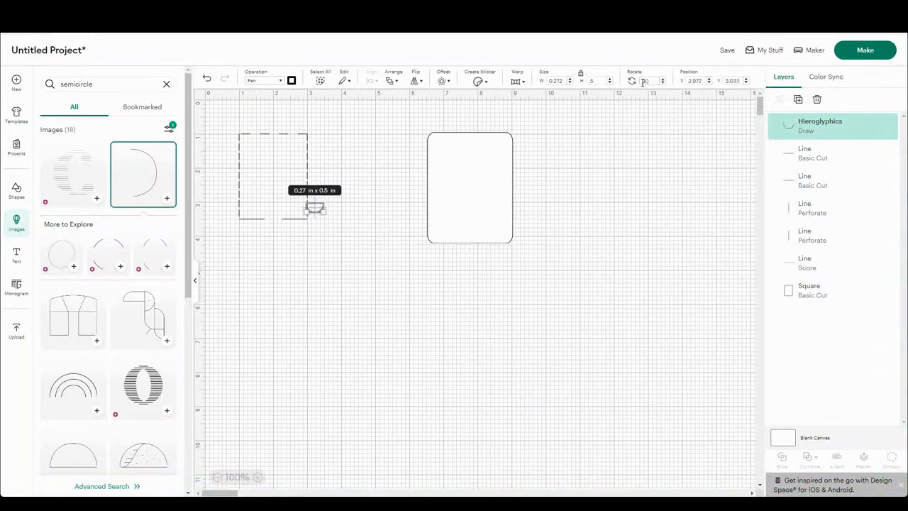
# Step: Position the semicircle at X 1.75, Y 3.5, in the gap between the two short cut lines
pyautogui.click(702, 80)
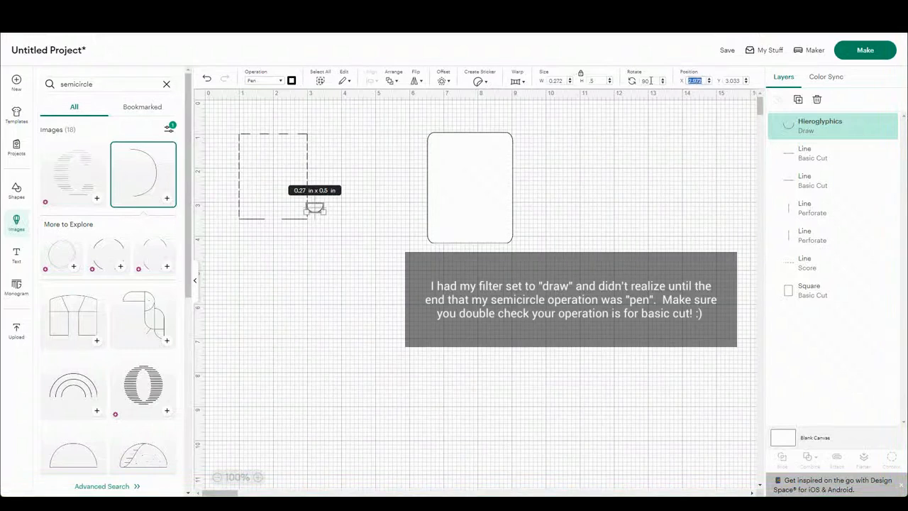
pyautogui.write('1.75')
pyautogui.press('Return')
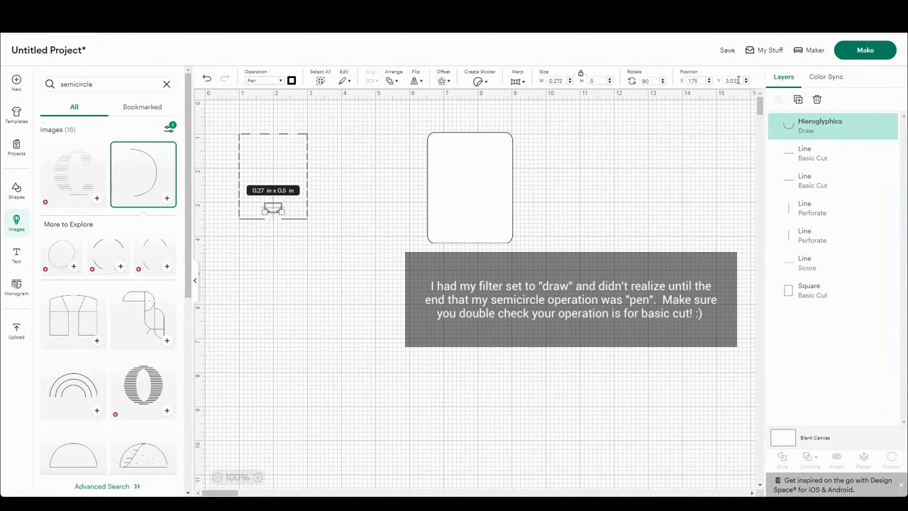
pyautogui.moveTo(737, 80); pyautogui.dragTo(710, 82)
pyautogui.write('3.5')
pyautogui.press('Return')
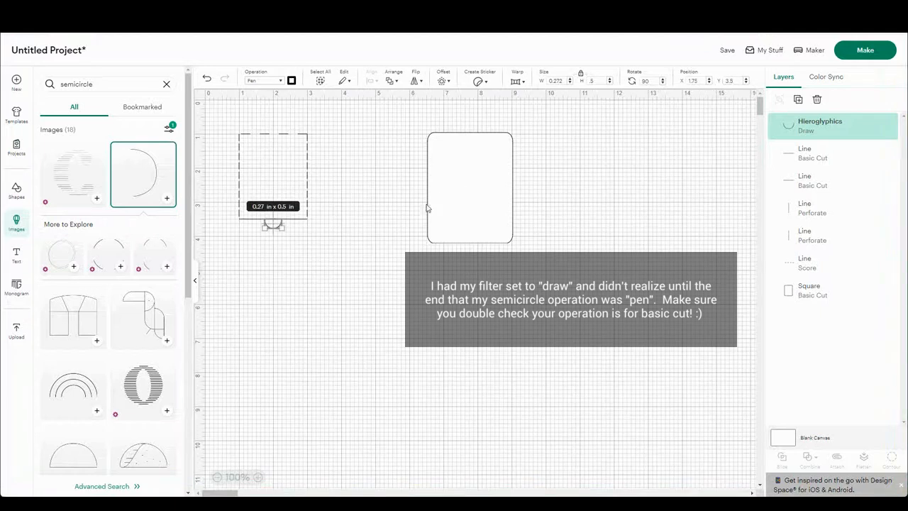
# Step: Set the semicircle's width to 0.25 in and, with proportions unlocked, its height to 0.5 in
pyautogui.click(403, 258)
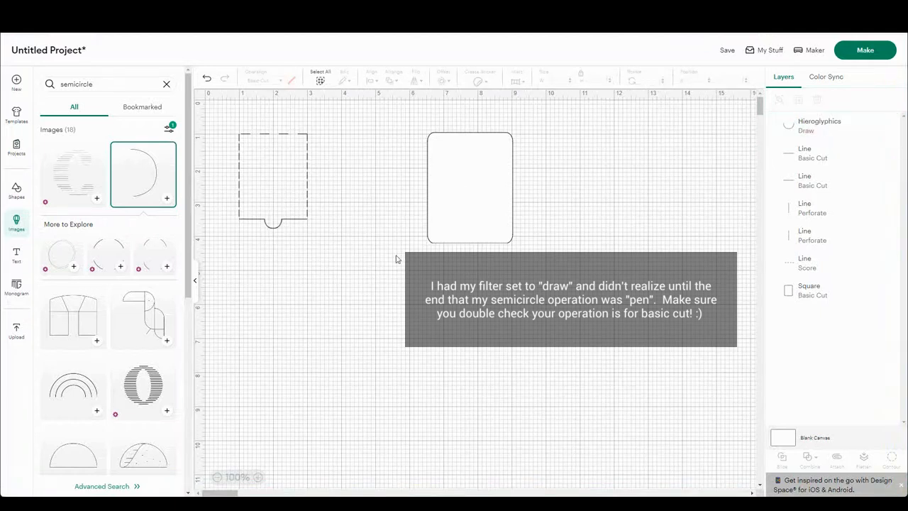
pyautogui.click(274, 229)
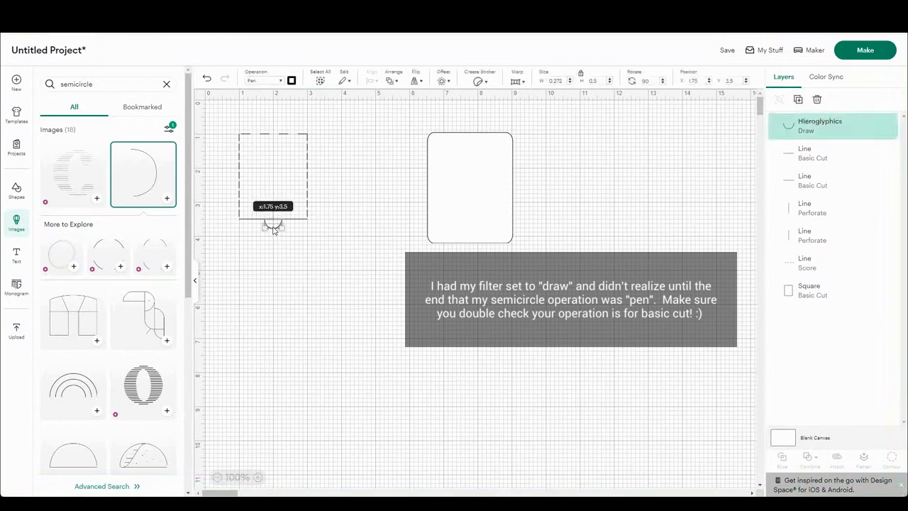
pyautogui.moveTo(564, 81); pyautogui.dragTo(558, 81)
pyautogui.write('5')
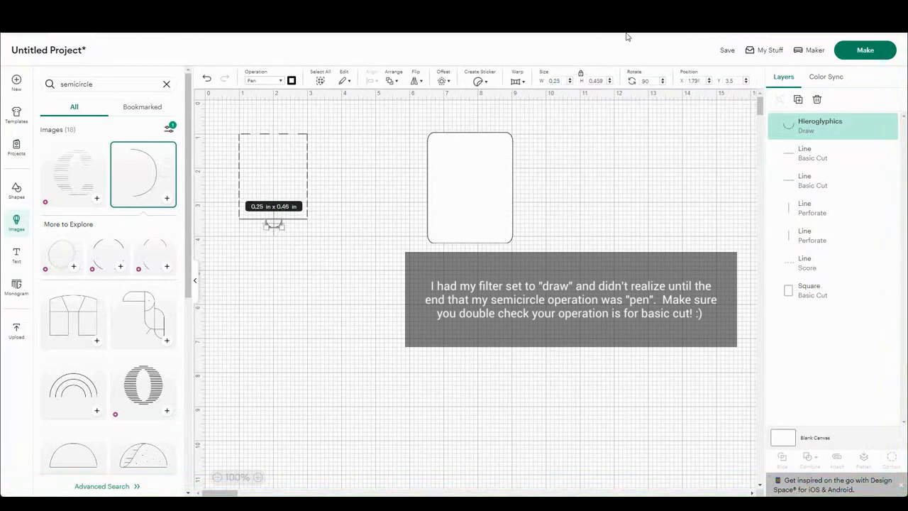
pyautogui.doubleClick(594, 83)
pyautogui.write('0.5')
pyautogui.press('Return')
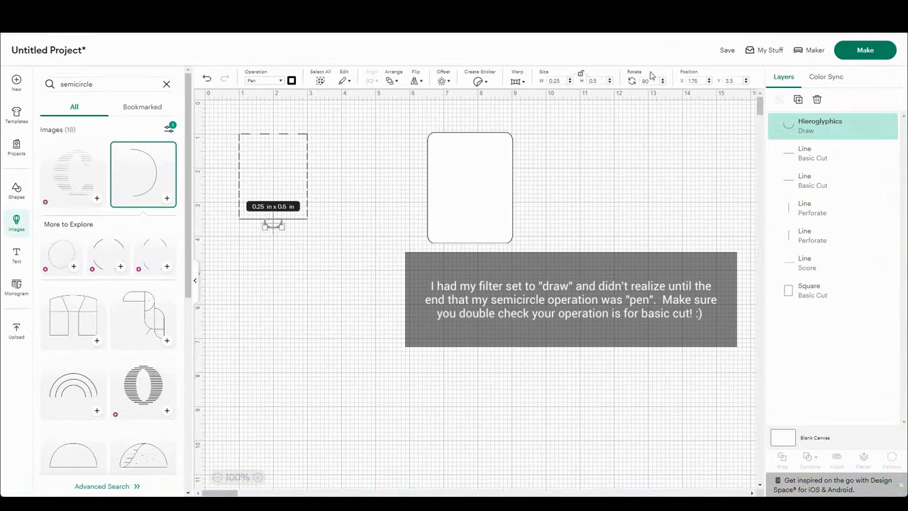
pyautogui.click(691, 122)
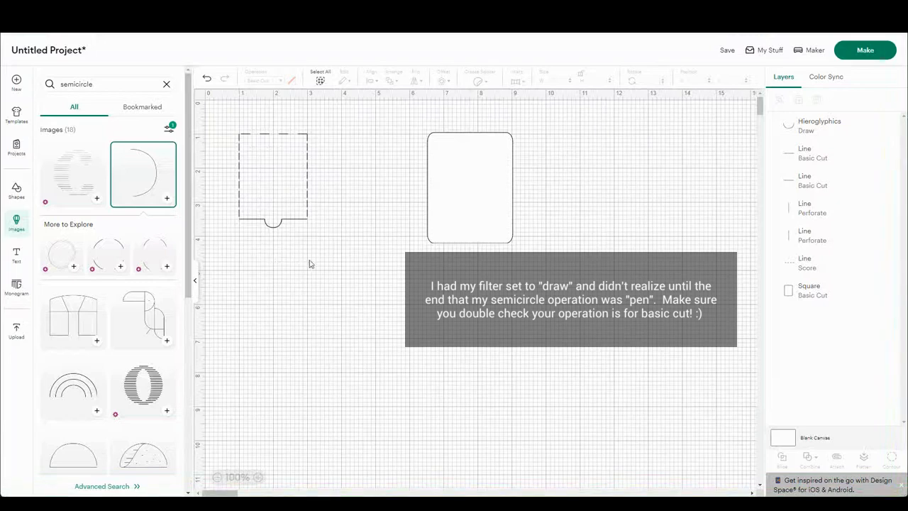
# Step: Group the flap lines with the semicircle, and center the group on the rounded base rectangle
pyautogui.moveTo(317, 249); pyautogui.dragTo(226, 132)
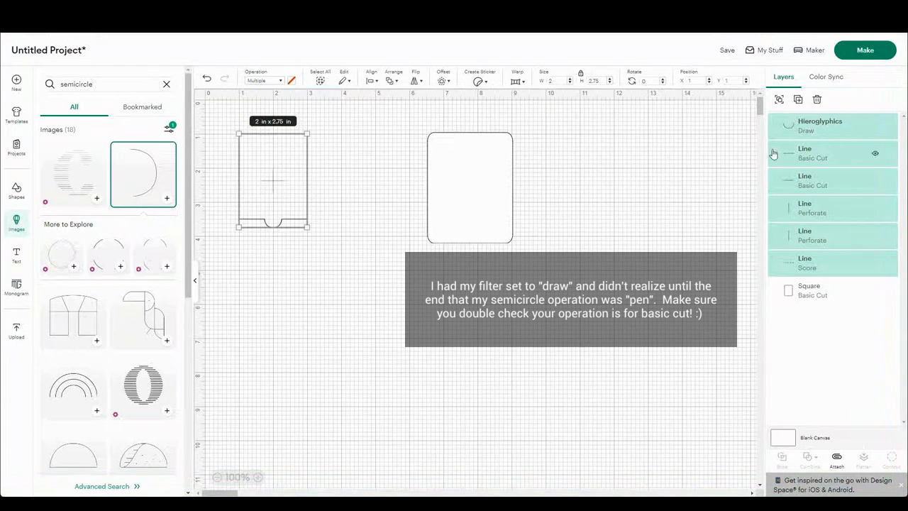
pyautogui.click(779, 100)
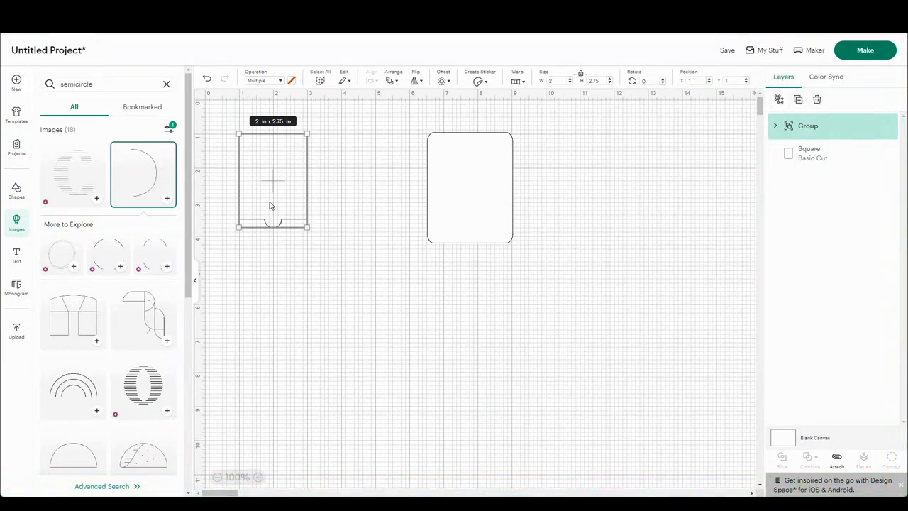
pyautogui.click(498, 249)
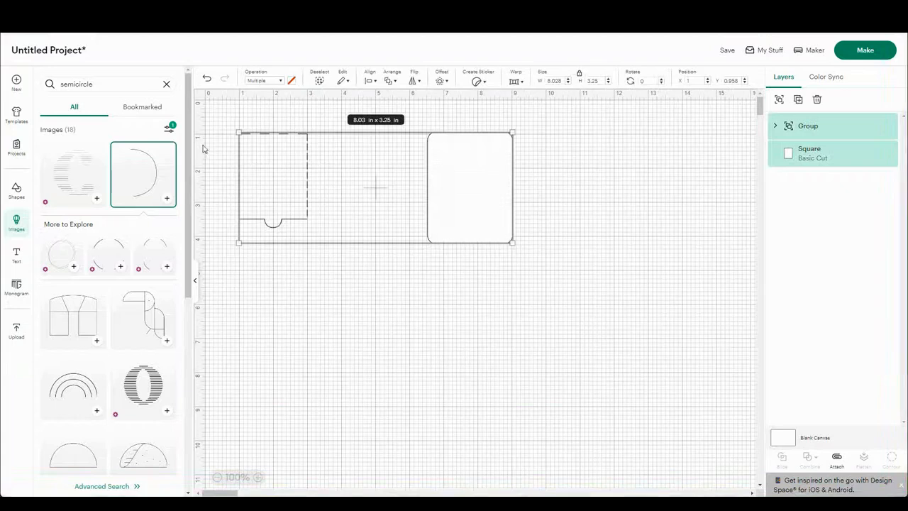
pyautogui.click(370, 80)
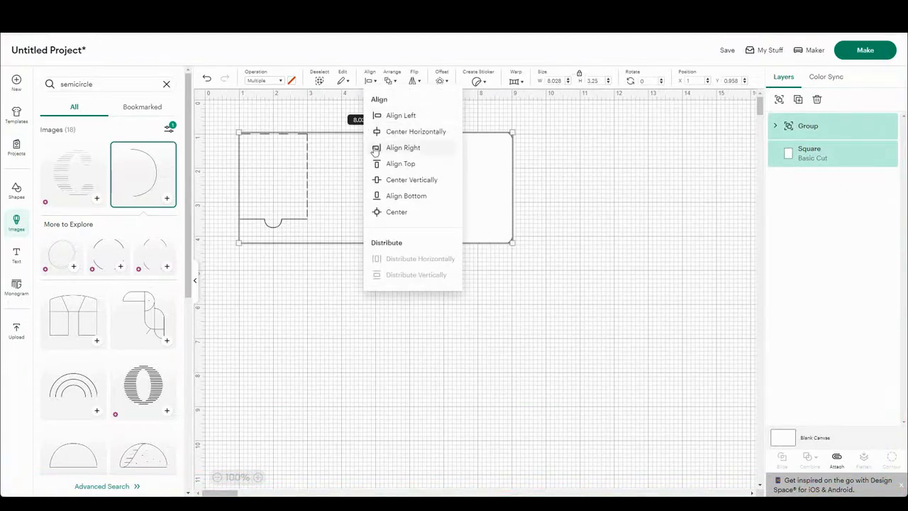
pyautogui.click(394, 212)
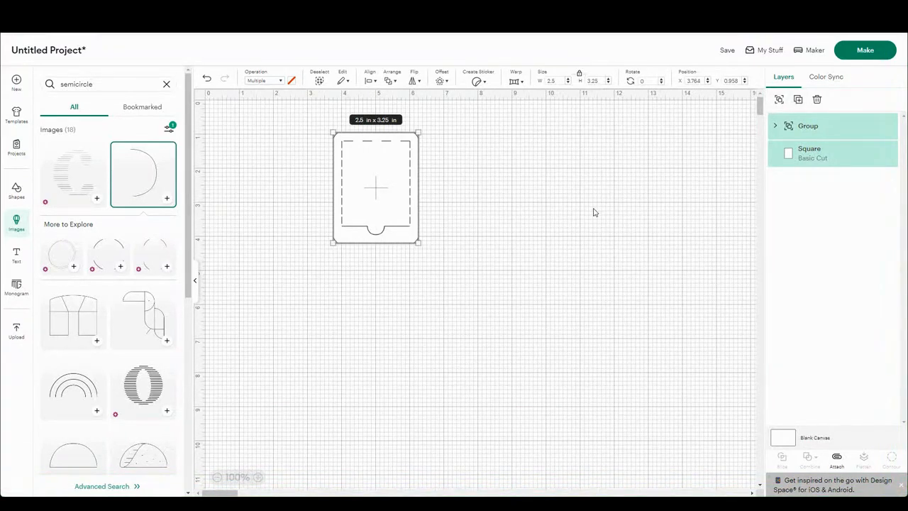
# Step: Duplicate the assembled card, place the copy at about X 9.11, Y 1.29, and attach its layers
pyautogui.click(799, 101)
pyautogui.moveTo(377, 229); pyautogui.dragTo(531, 237)
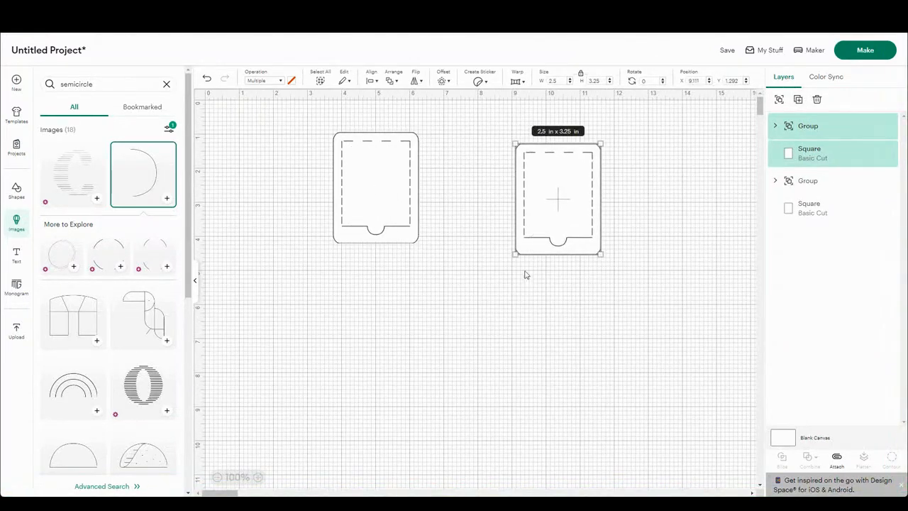
pyautogui.click(837, 458)
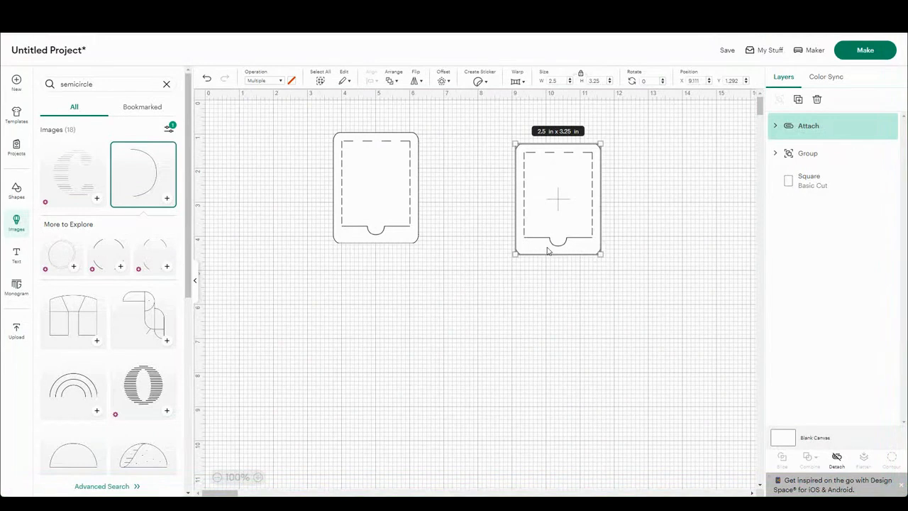
pyautogui.click(410, 270)
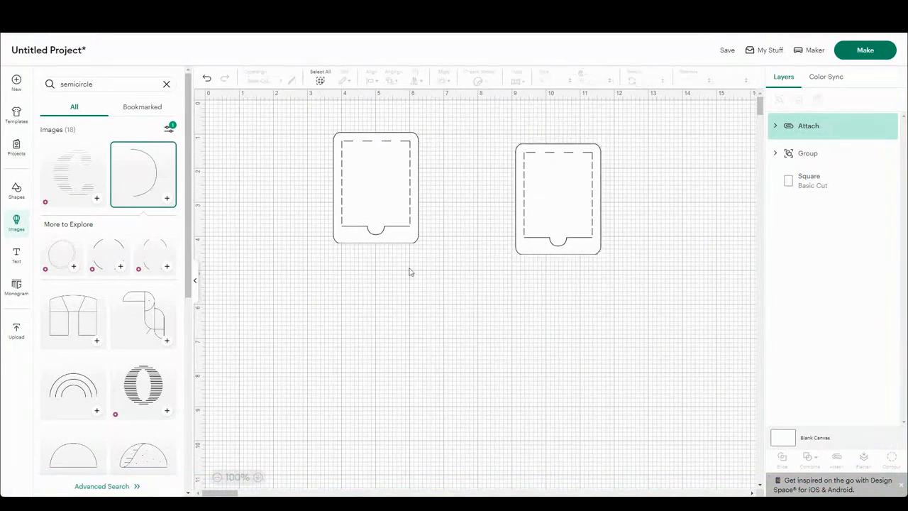
# Step: Hide the semicircle in the original card's flap group, and select the remaining flap lines to check their size
pyautogui.click(378, 233)
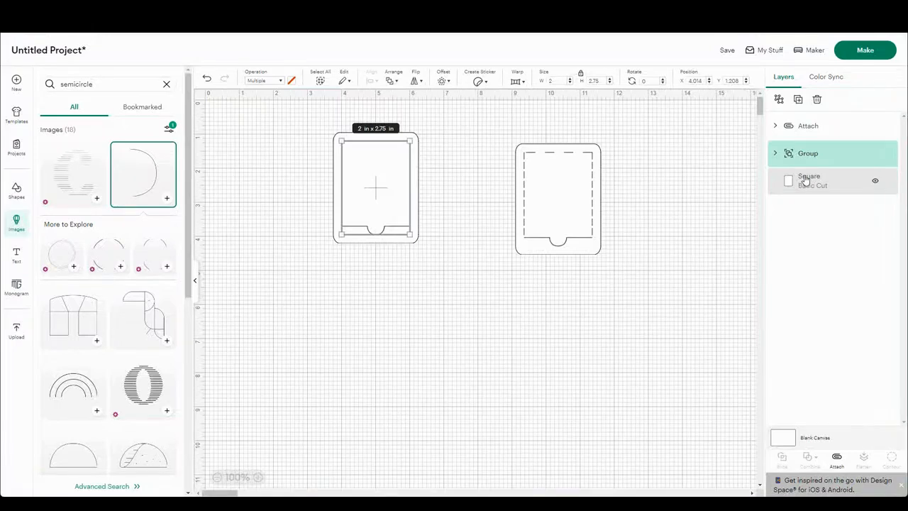
pyautogui.click(775, 153)
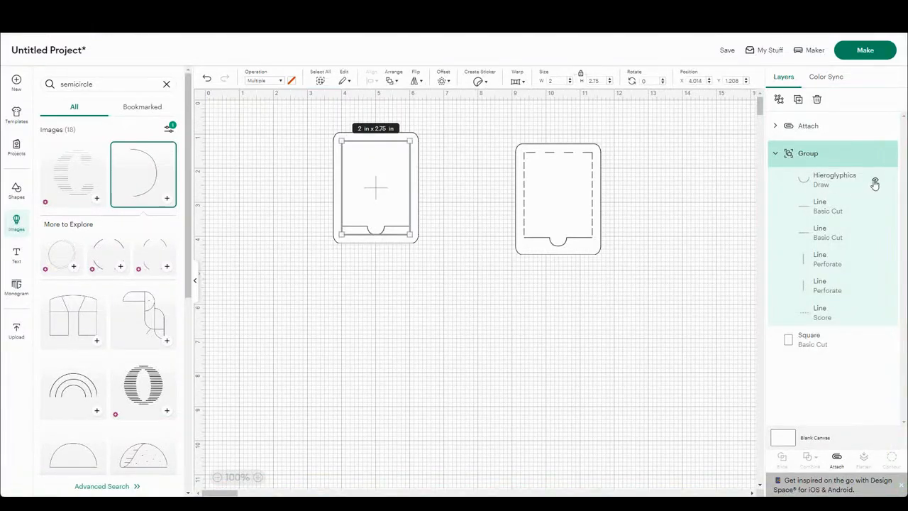
pyautogui.click(877, 183)
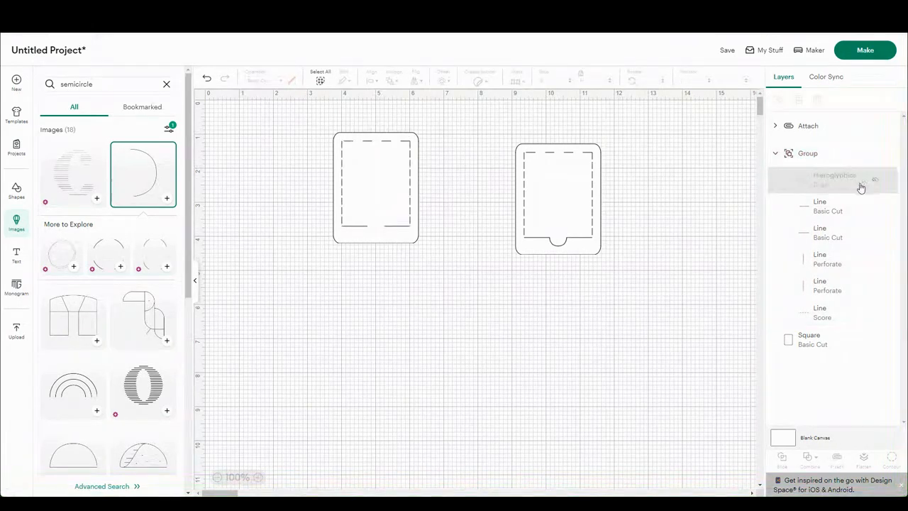
pyautogui.click(368, 219)
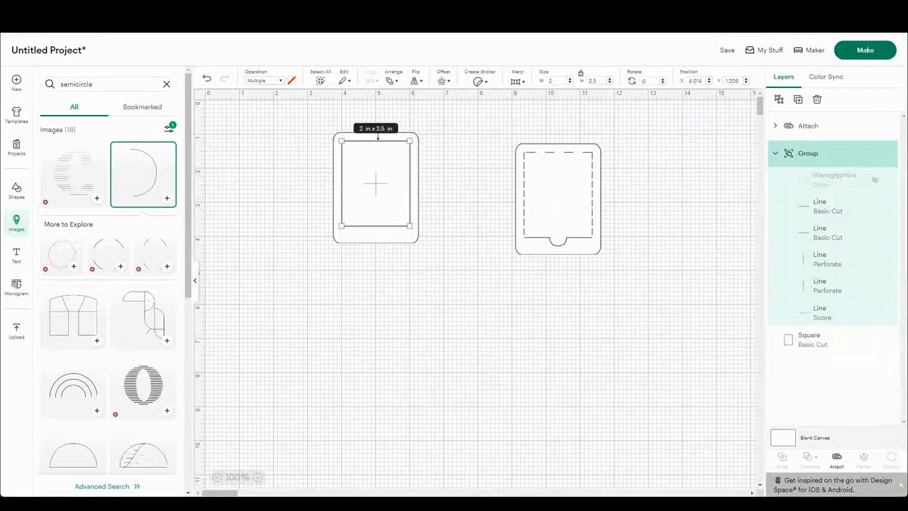
# Step: Add a rounded square sized 2 by 2.5 in with proportions unlocked, and place it over the original card's flap lines
pyautogui.click(14, 190)
pyautogui.click(53, 257)
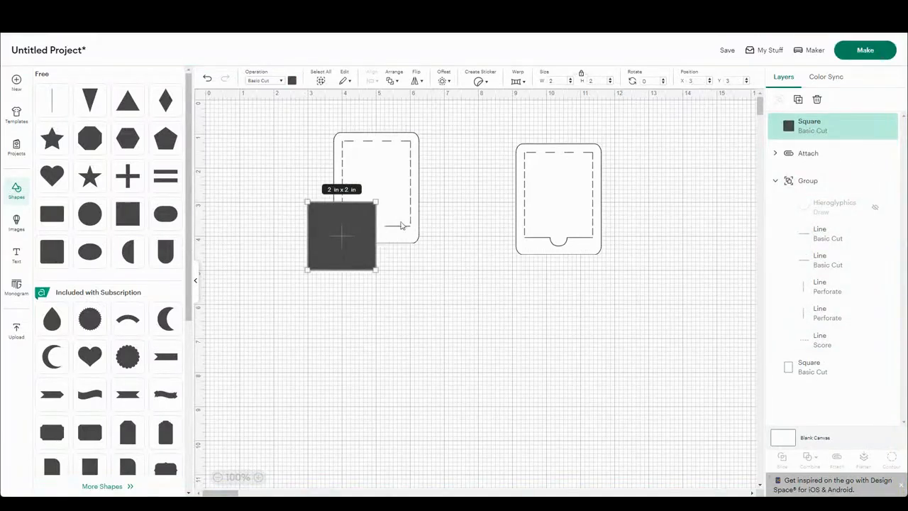
pyautogui.click(582, 75)
pyautogui.press('Return')
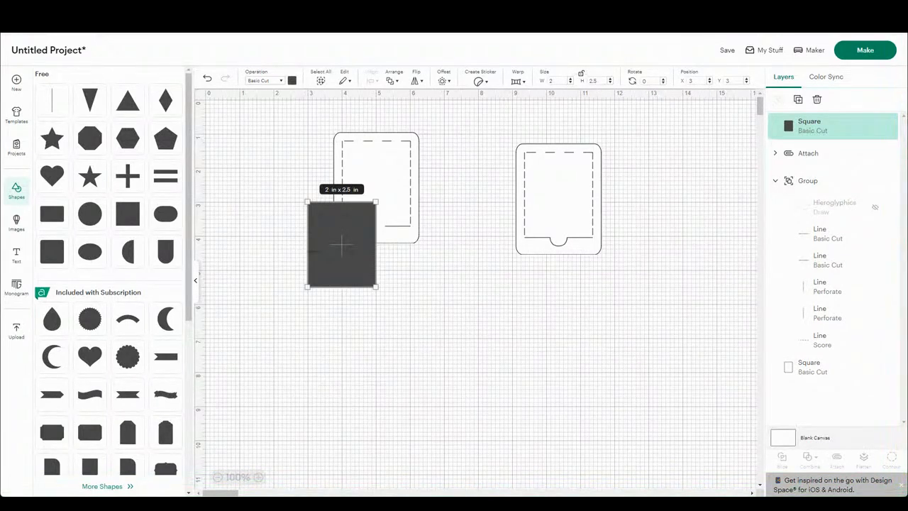
pyautogui.moveTo(323, 251); pyautogui.dragTo(357, 193)
pyautogui.click(299, 211)
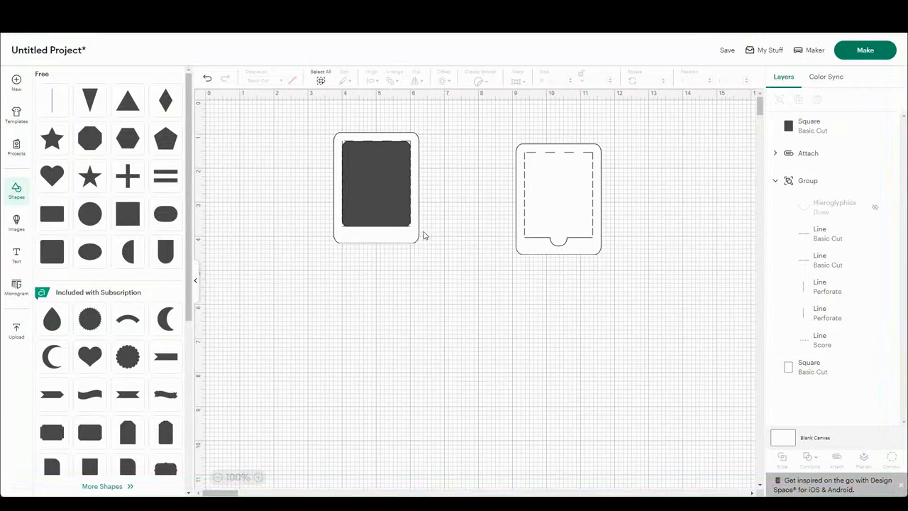
# Step: Delete the group of flap lines beneath the dark rounded rectangle
pyautogui.click(378, 201)
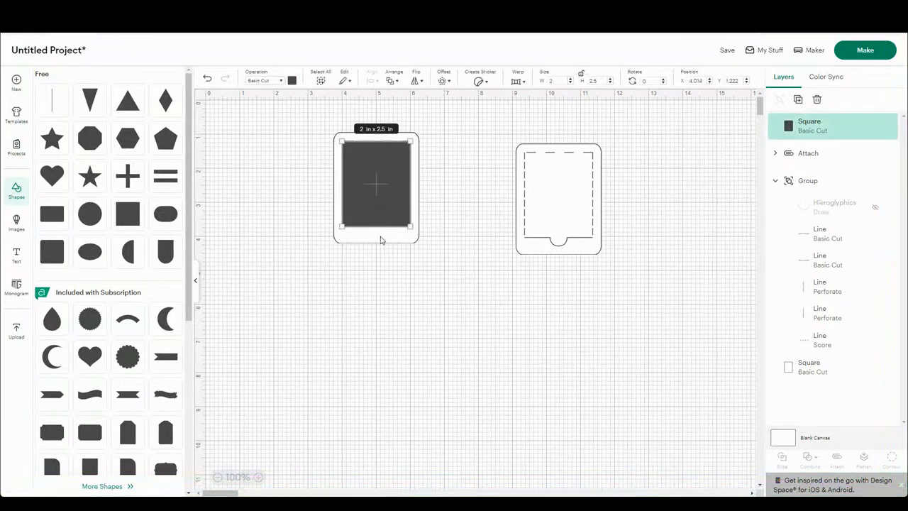
pyautogui.click(809, 183)
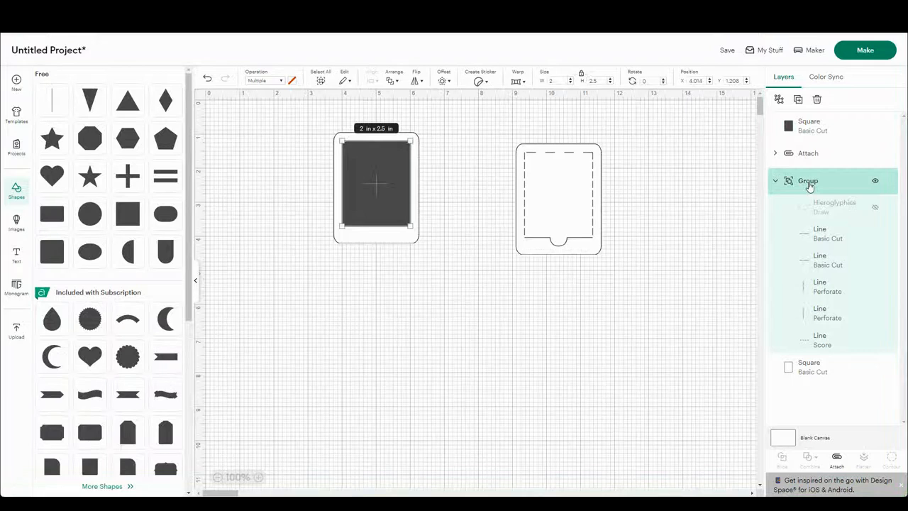
pyautogui.press('Delete')
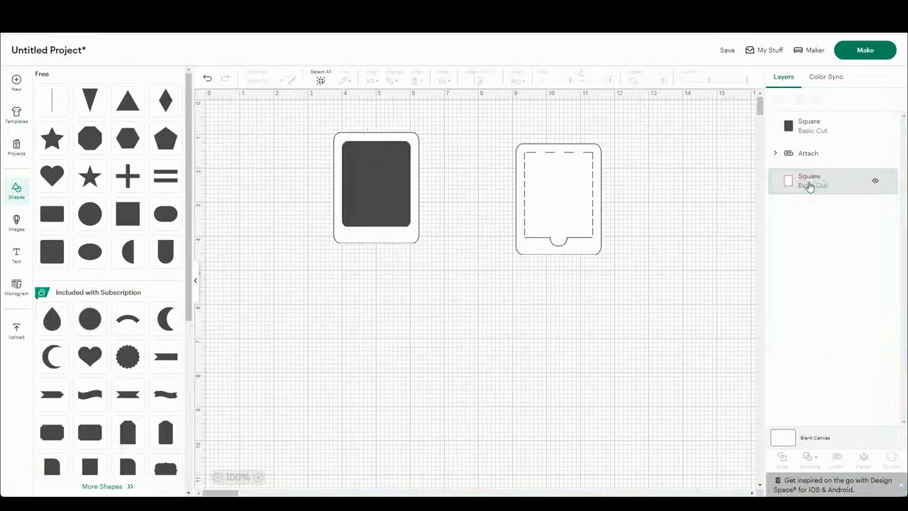
# Step: Duplicate the original card's white base rectangle and place the copy in the empty area at about X 7.6, Y 4.69
pyautogui.click(808, 186)
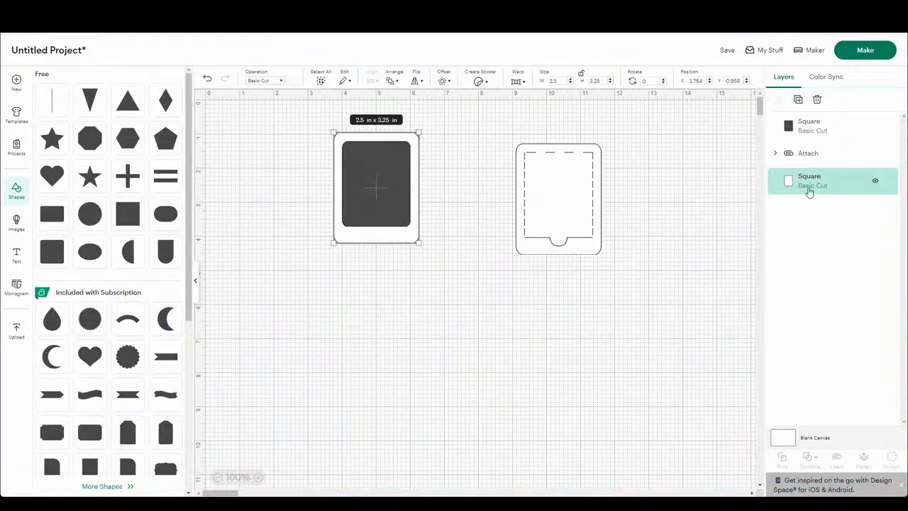
pyautogui.click(797, 100)
pyautogui.moveTo(407, 231); pyautogui.dragTo(522, 341)
# Step: Combine the dark rounded rectangle and the white base behind it with Exclude
pyautogui.moveTo(399, 276); pyautogui.dragTo(418, 194)
pyautogui.click(392, 126)
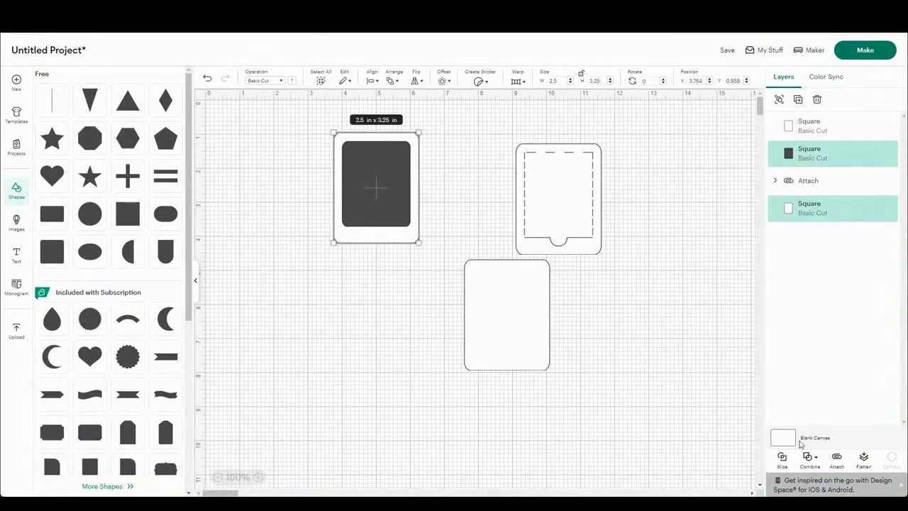
pyautogui.click(811, 463)
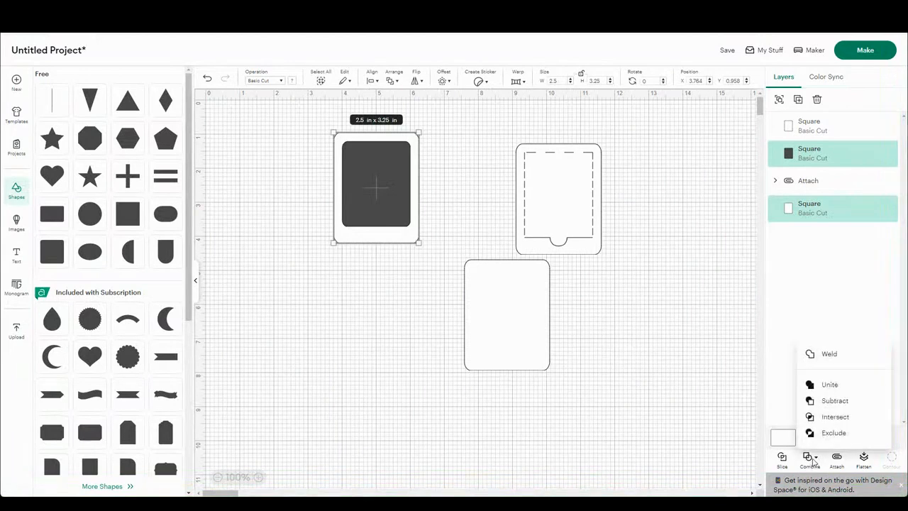
pyautogui.click(836, 432)
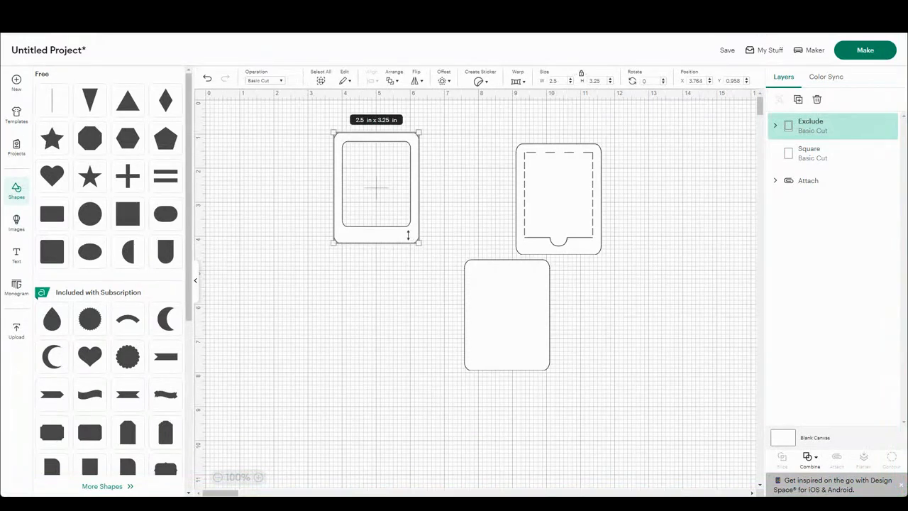
pyautogui.click(390, 285)
# Step: Try to move the blank rectangle's layer above the Exclude layer
pyautogui.click(501, 330)
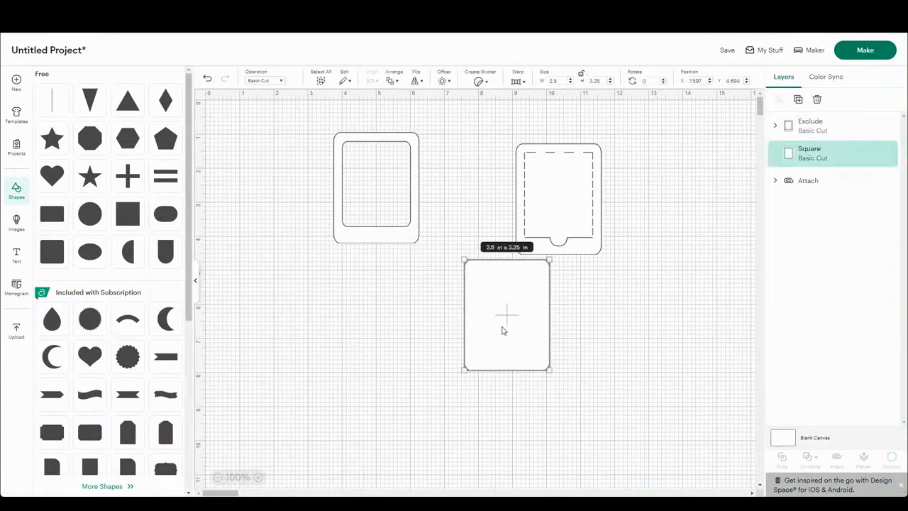
pyautogui.moveTo(811, 151)
pyautogui.mouseDown()
pyautogui.moveTo(816, 184)
pyautogui.moveTo(809, 134)
pyautogui.mouseUp()
pyautogui.click(480, 299)
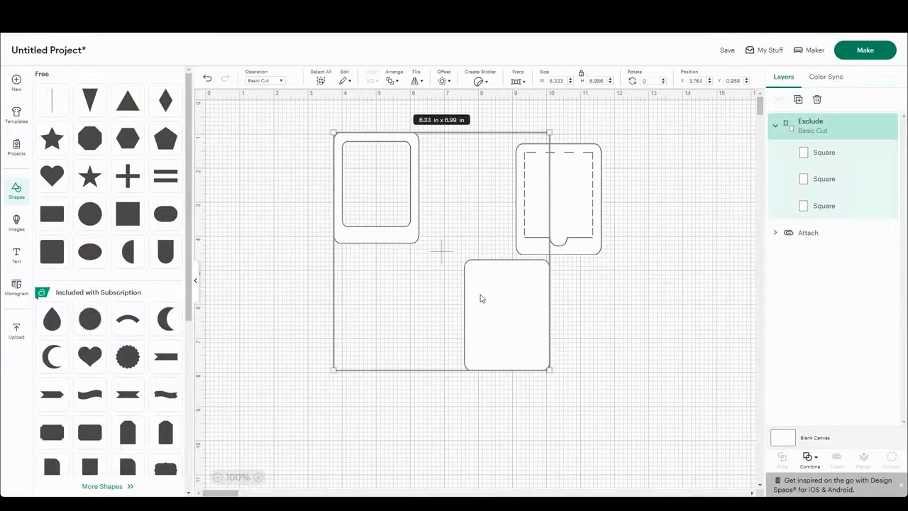
# Step: Undo the blank rectangle's layer move and the Exclude combination
pyautogui.hotkey('ctrl', 'z')
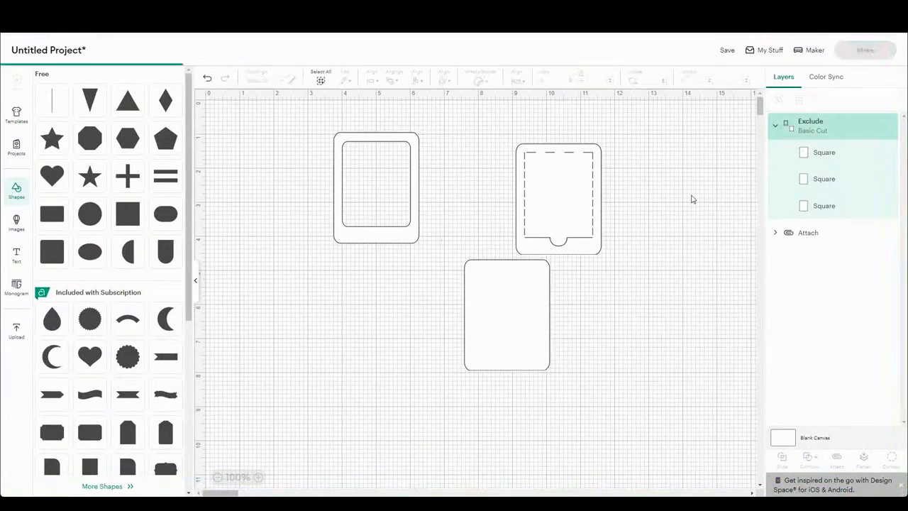
pyautogui.click(522, 297)
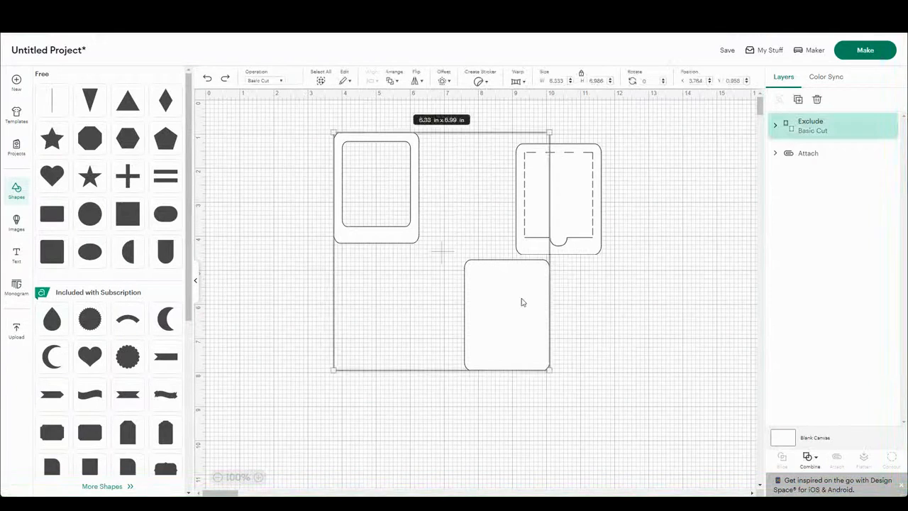
pyautogui.hotkey('ctrl', 'z')
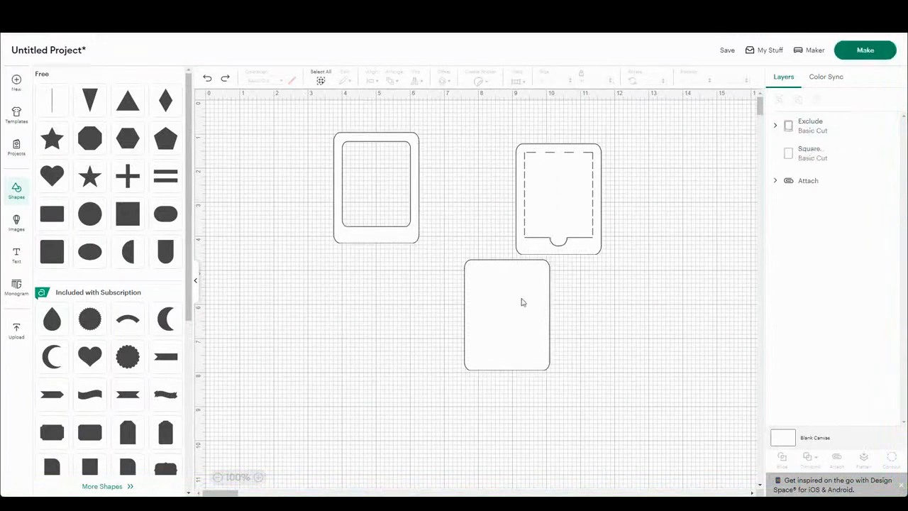
pyautogui.hotkey('ctrl', 'z')
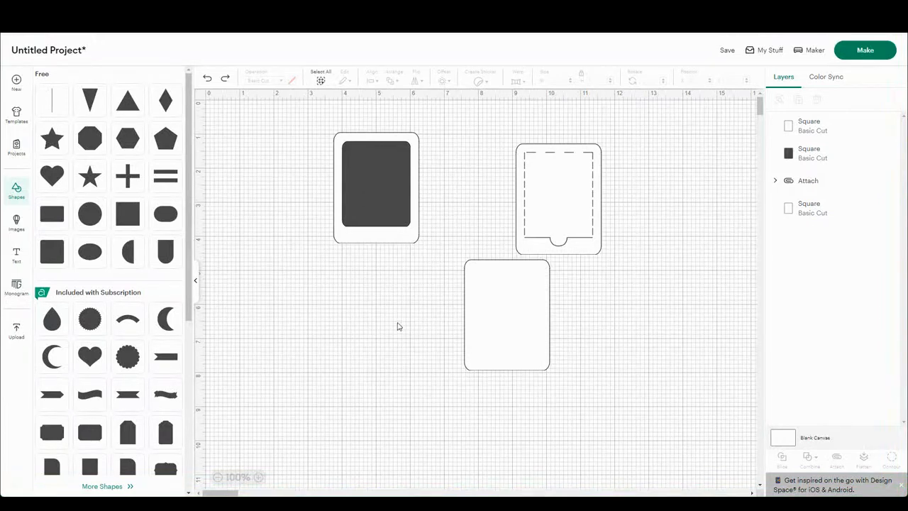
# Step: Combine the dark rounded rectangle and the white base behind it into a window frame using Exclude
pyautogui.moveTo(397, 279); pyautogui.dragTo(359, 152)
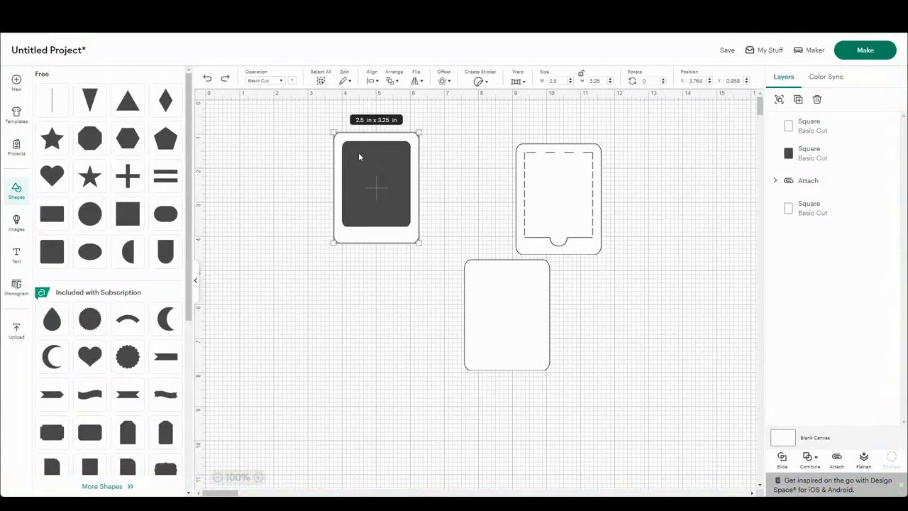
pyautogui.click(809, 457)
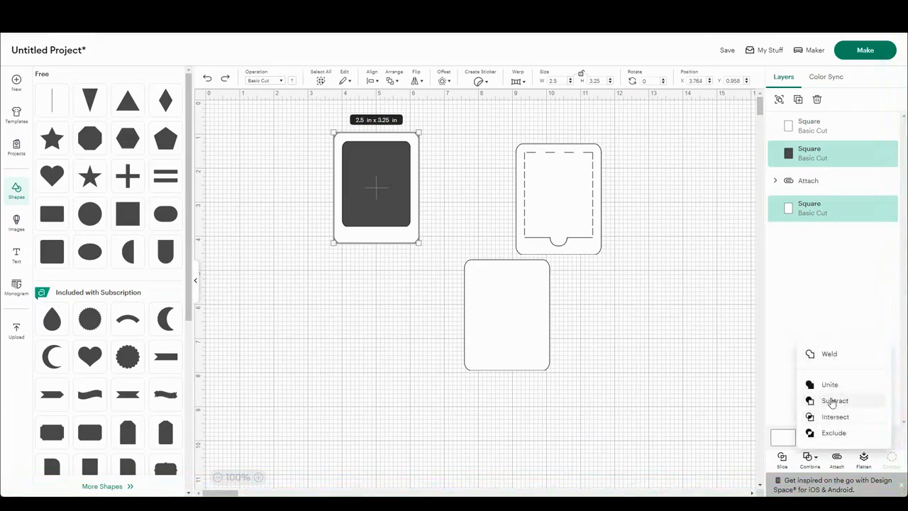
pyautogui.click(831, 433)
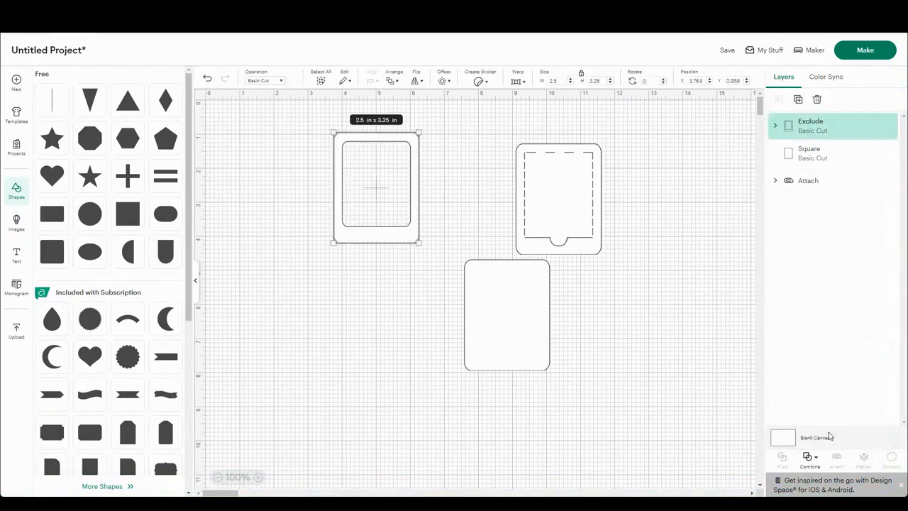
pyautogui.click(680, 374)
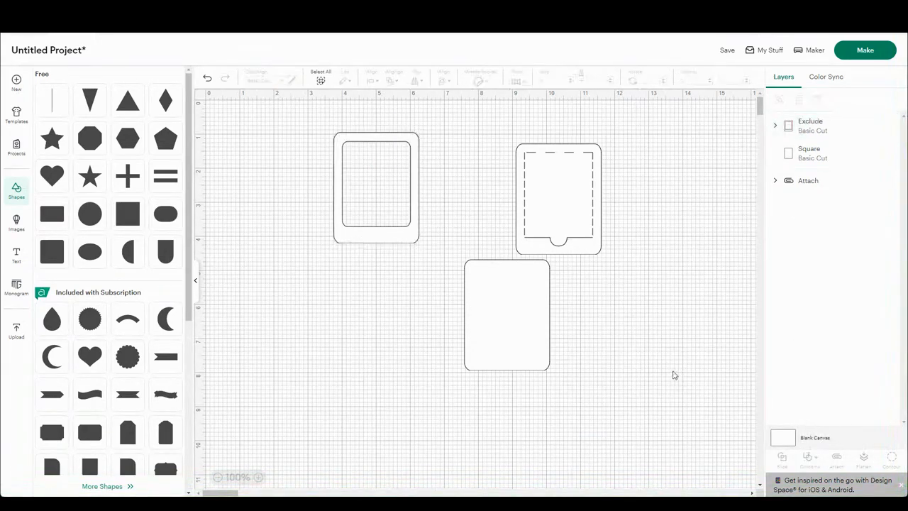
# Step: Send the blank rectangle to the back and place it behind the window frame at about X 3.75, Y 0.96
pyautogui.click(476, 322)
pyautogui.moveTo(477, 322); pyautogui.dragTo(379, 336)
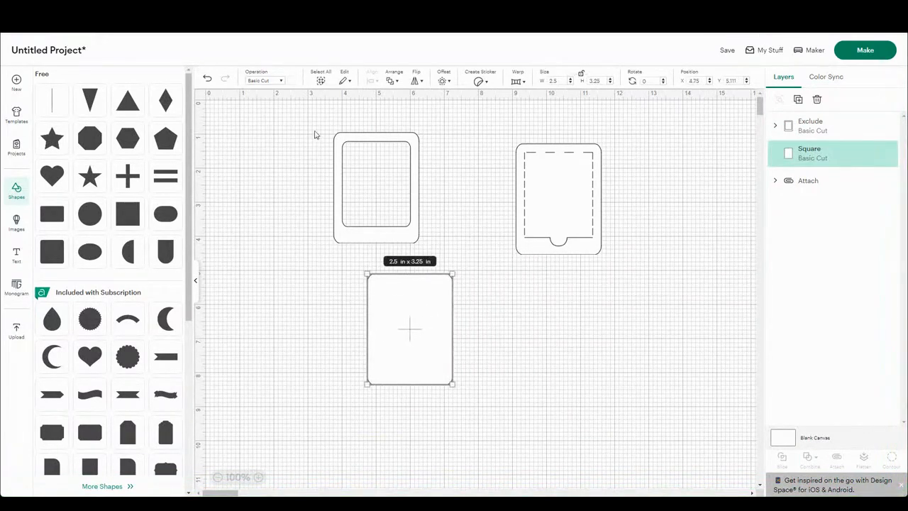
pyautogui.click(391, 80)
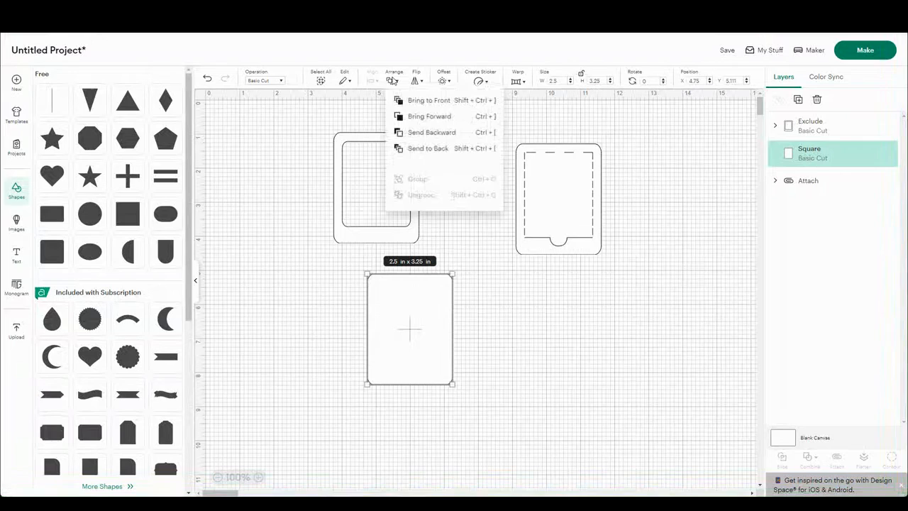
pyautogui.click(426, 150)
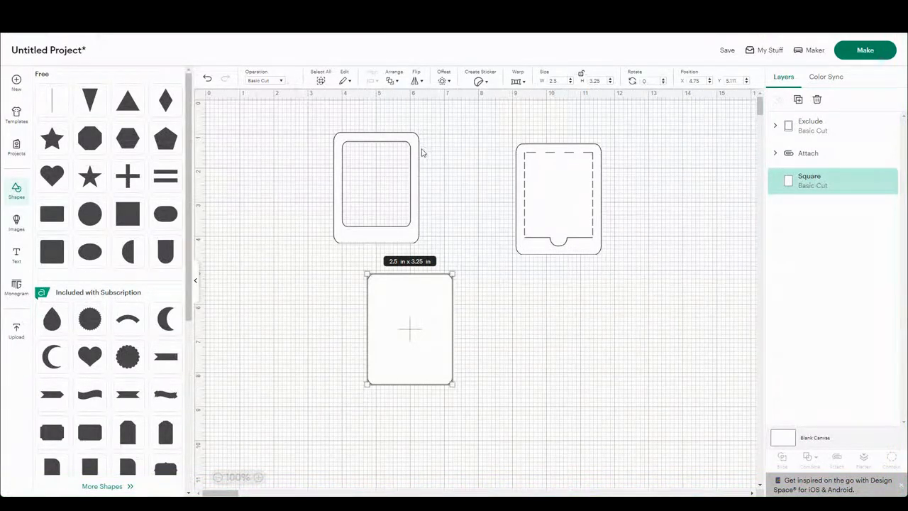
pyautogui.moveTo(422, 341); pyautogui.dragTo(386, 200)
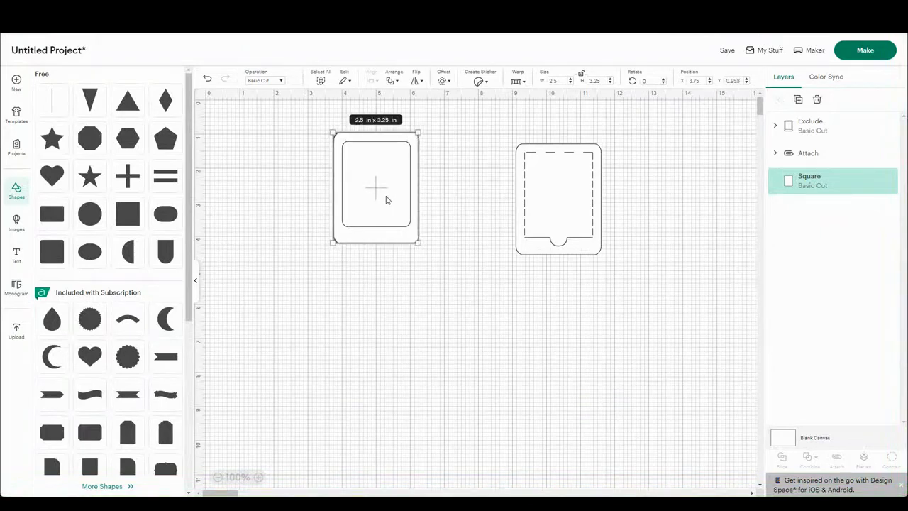
pyautogui.click(420, 306)
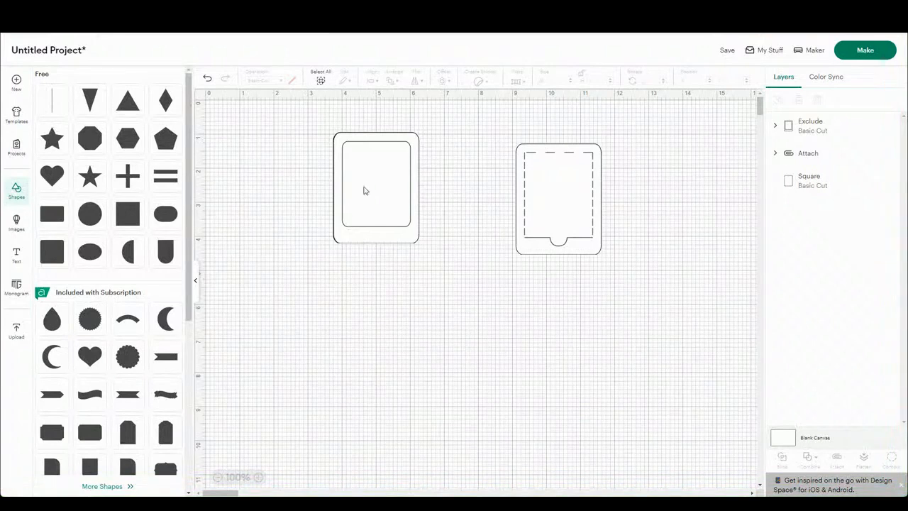
# Step: Insert the Valentine Gnomes drawing from a "valentine" image search and fit it low inside the frame window at about 1.6 x 1.5 in
pyautogui.click(17, 221)
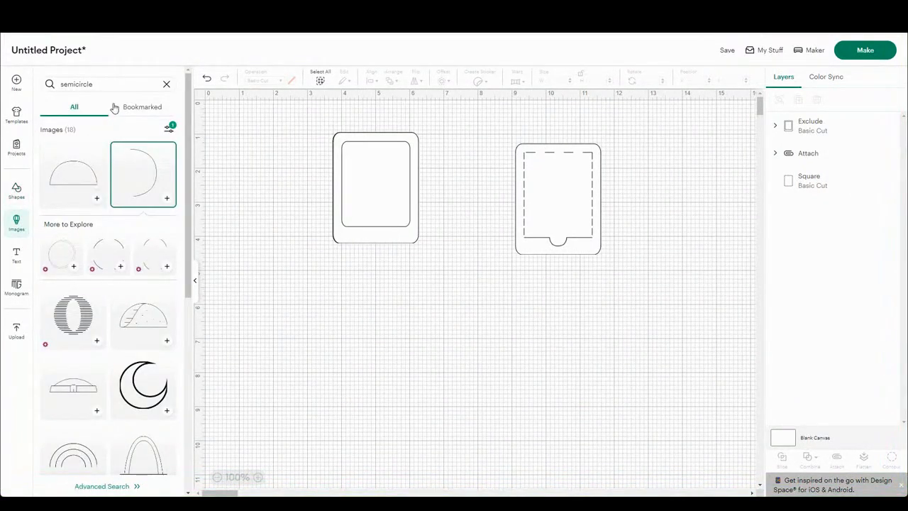
pyautogui.click(102, 83)
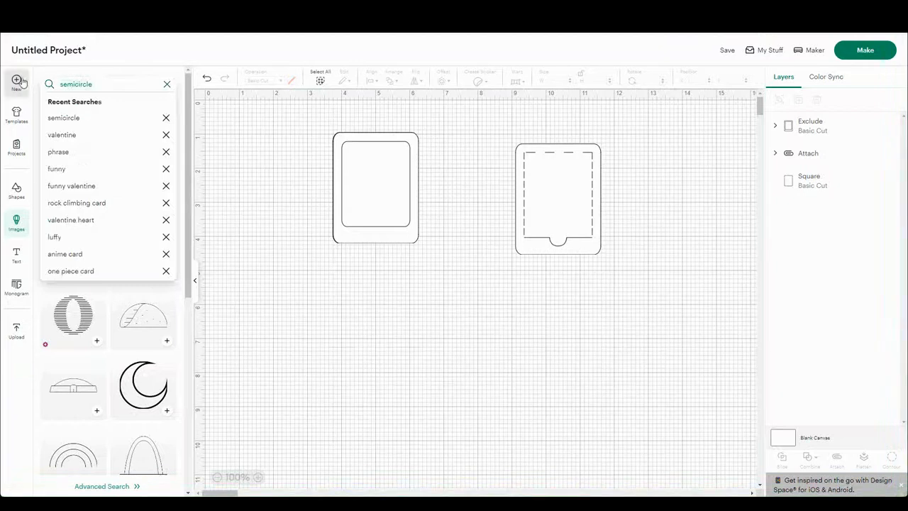
pyautogui.click(61, 136)
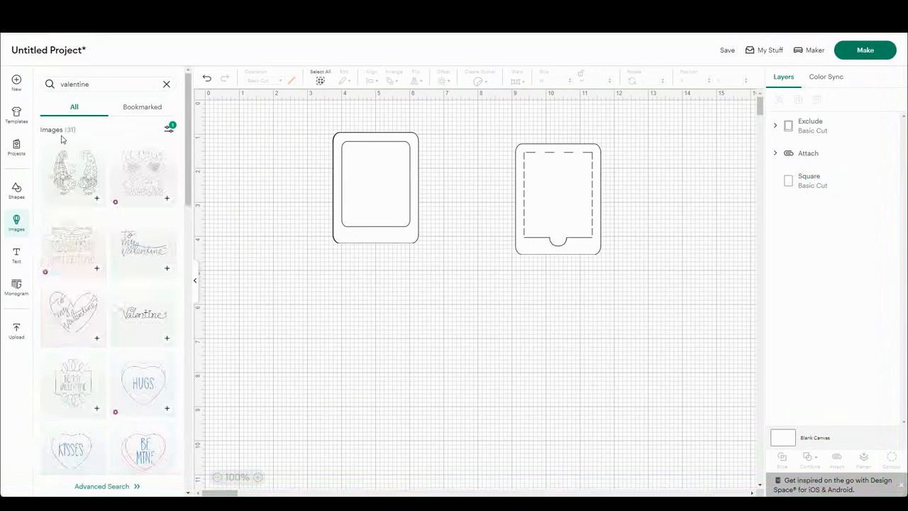
pyautogui.click(97, 201)
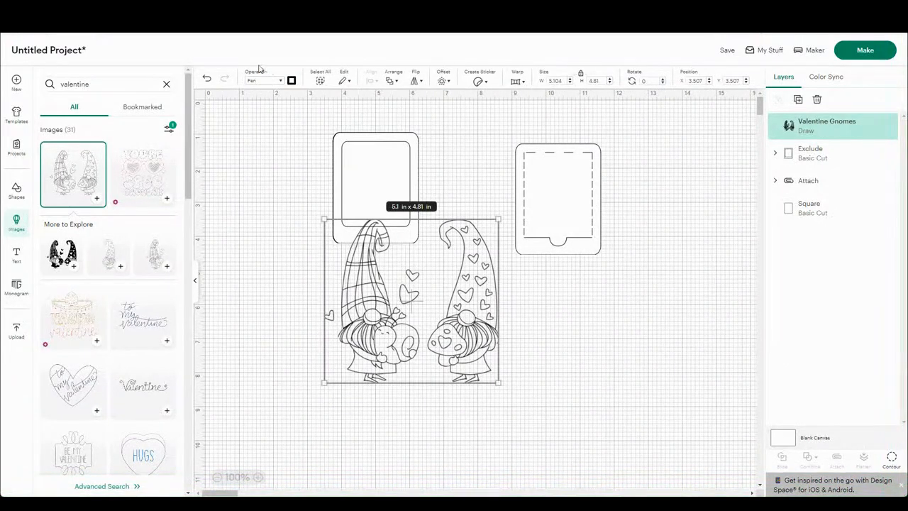
pyautogui.moveTo(497, 221); pyautogui.dragTo(379, 331)
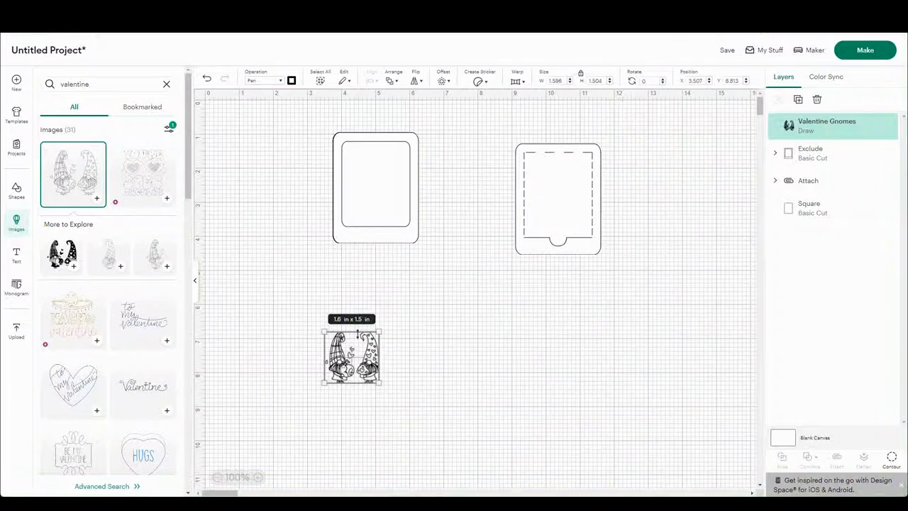
pyautogui.moveTo(362, 363); pyautogui.dragTo(384, 206)
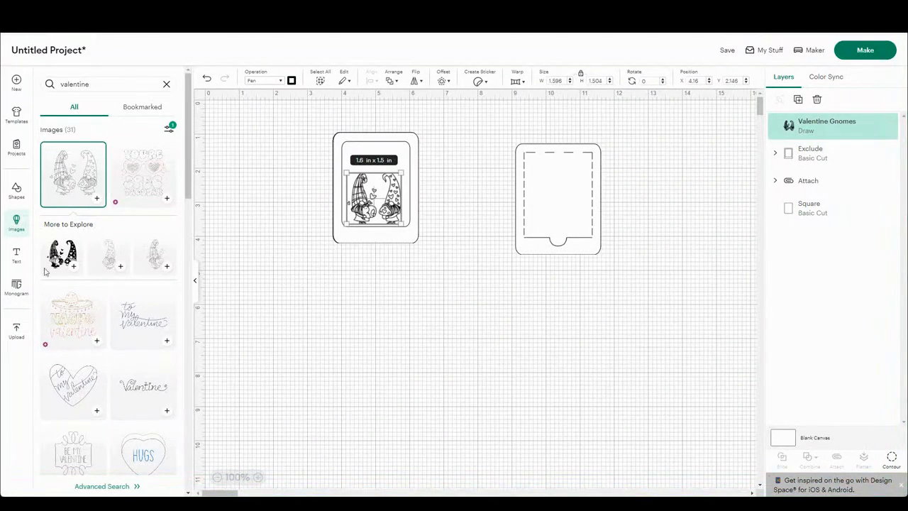
# Step: Add a text object reading "be my valentine"
pyautogui.click(16, 256)
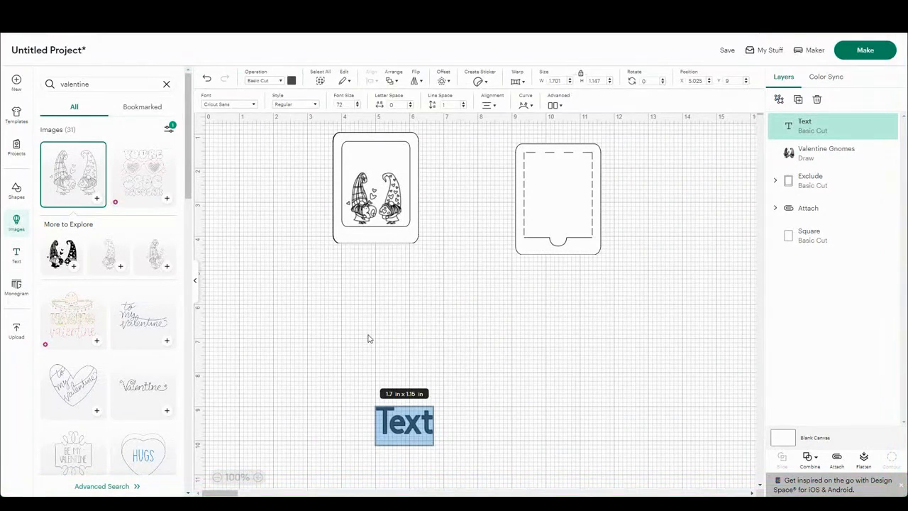
pyautogui.write('be my')
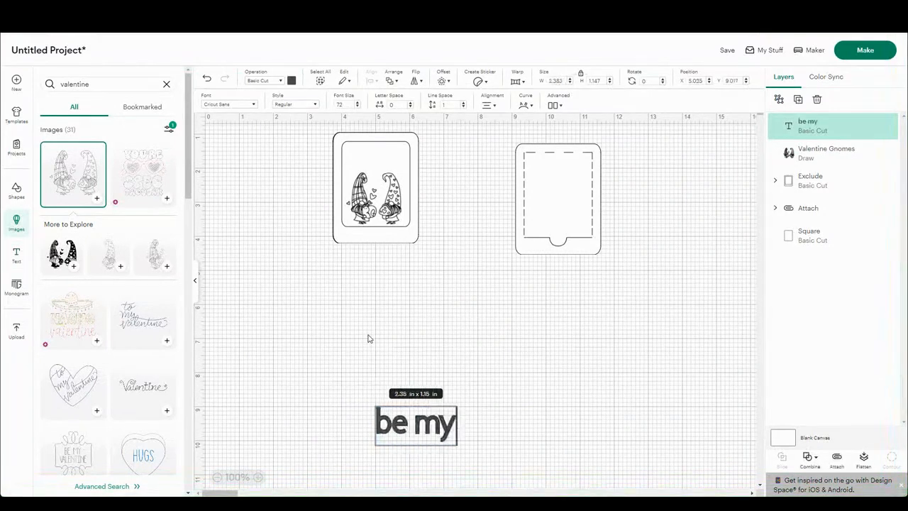
pyautogui.write(' valentime')
pyautogui.press('BackSpace')
pyautogui.press('BackSpace')
pyautogui.write('ne')
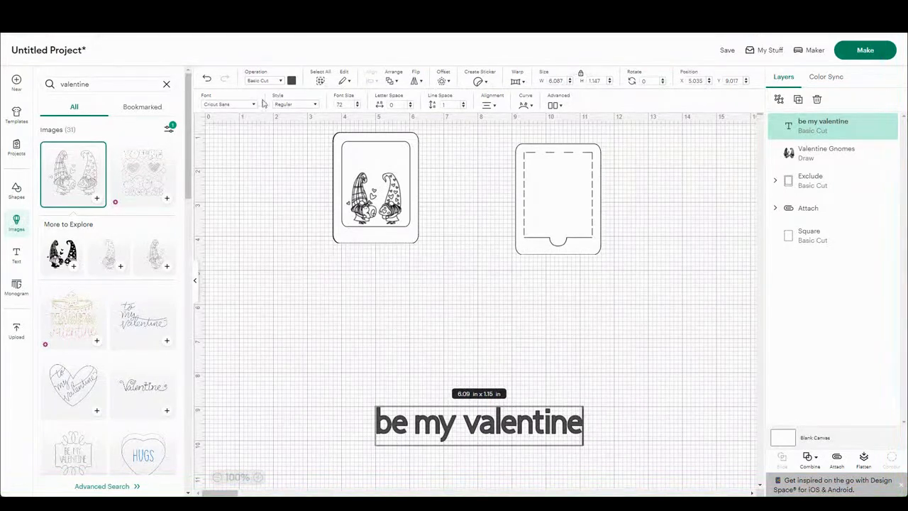
# Step: Set the "be my valentine" text's operation to Pen and place it just below the framed card at about X 2.16, Y 4.42
pyautogui.click(269, 82)
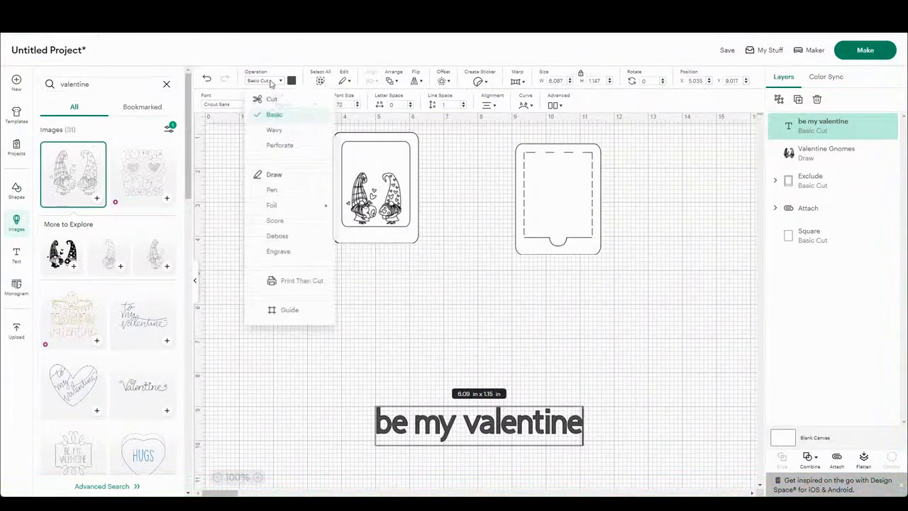
pyautogui.click(275, 192)
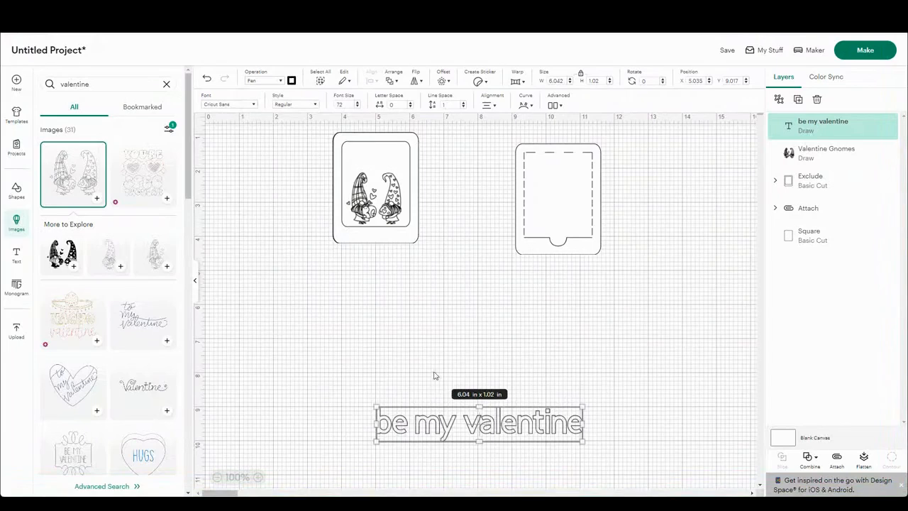
pyautogui.moveTo(451, 417); pyautogui.dragTo(353, 261)
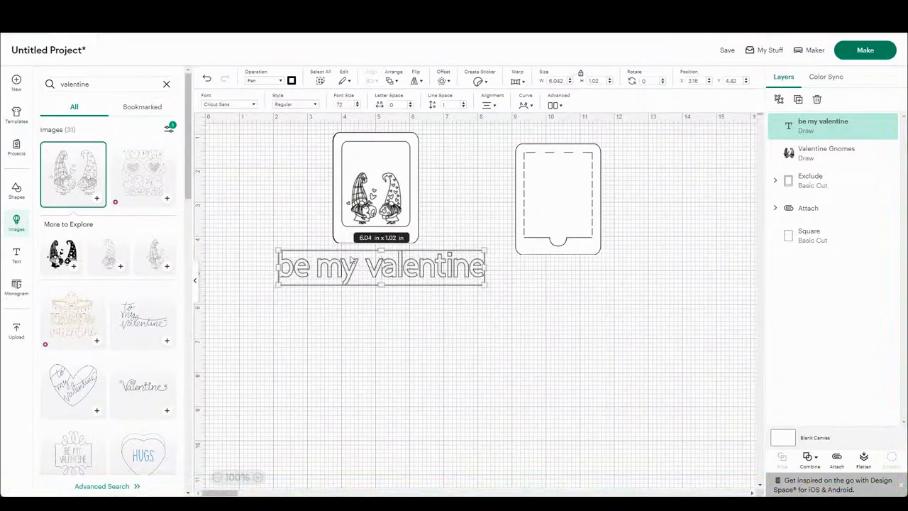
# Step: Filter the fonts to Writing and apply DJ Flirt to the "be my valentine" text
pyautogui.click(244, 106)
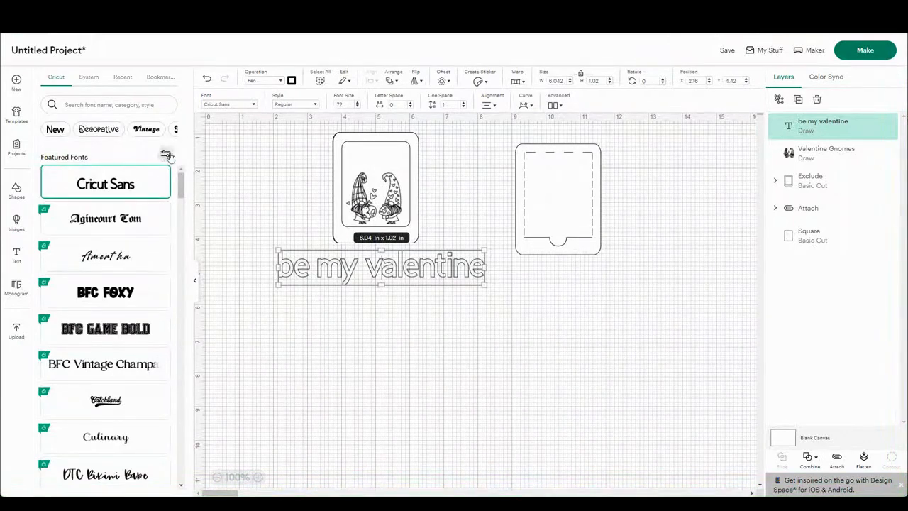
pyautogui.click(166, 155)
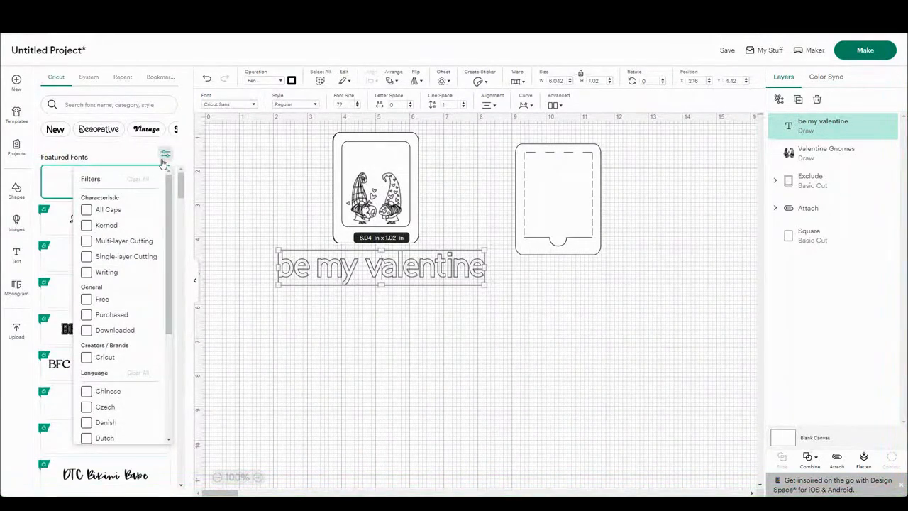
pyautogui.click(86, 272)
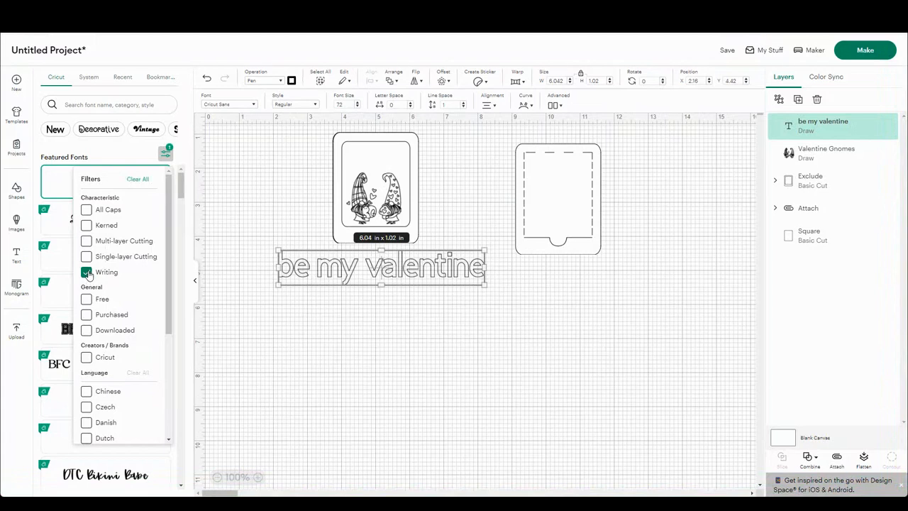
pyautogui.click(168, 153)
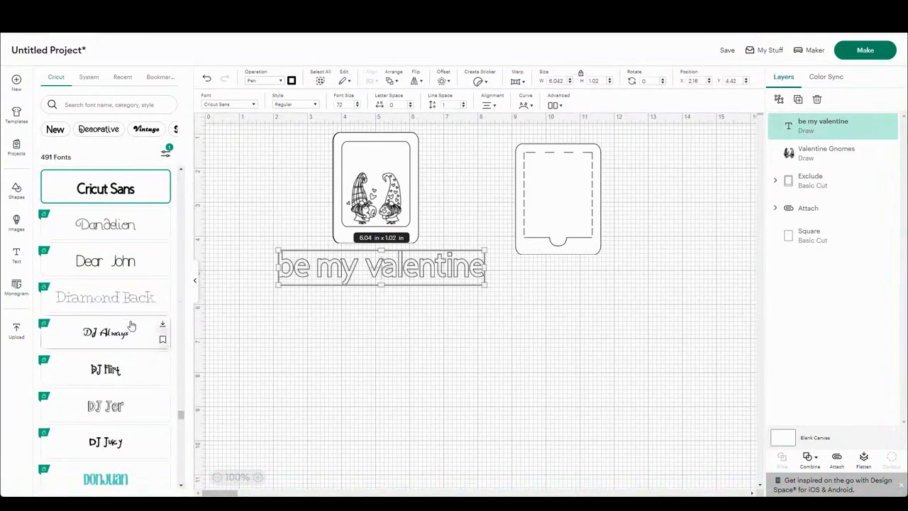
pyautogui.click(120, 376)
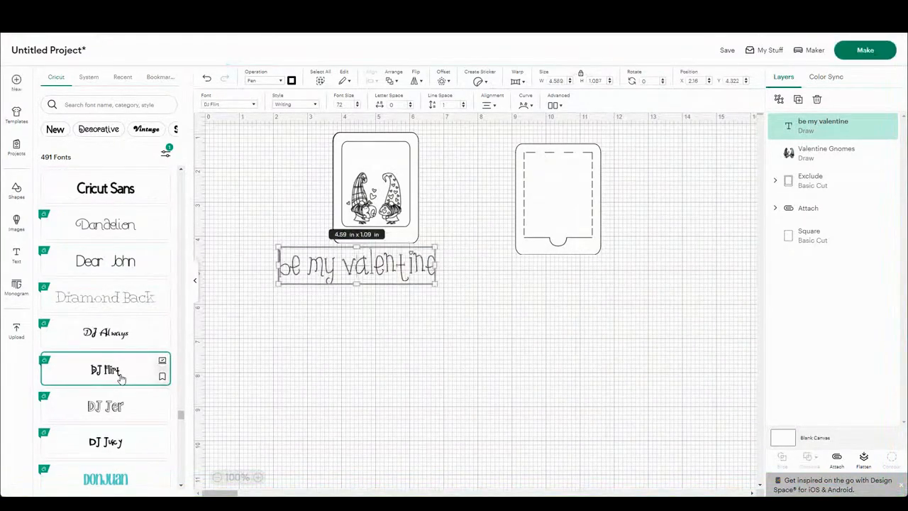
# Step: Scale the text down to a font size of about 37 and narrow its box to about 1.85 in so it wraps onto two lines
pyautogui.moveTo(436, 243); pyautogui.dragTo(359, 274)
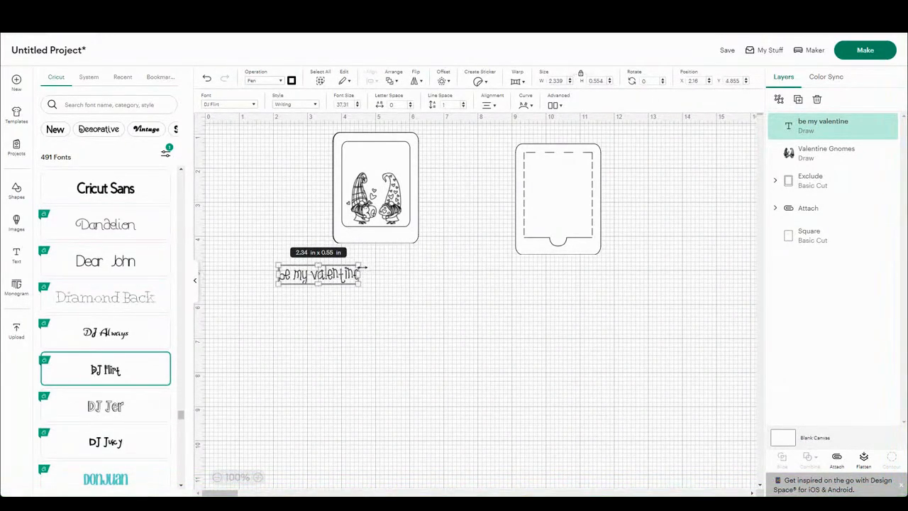
pyautogui.moveTo(359, 274); pyautogui.dragTo(345, 285)
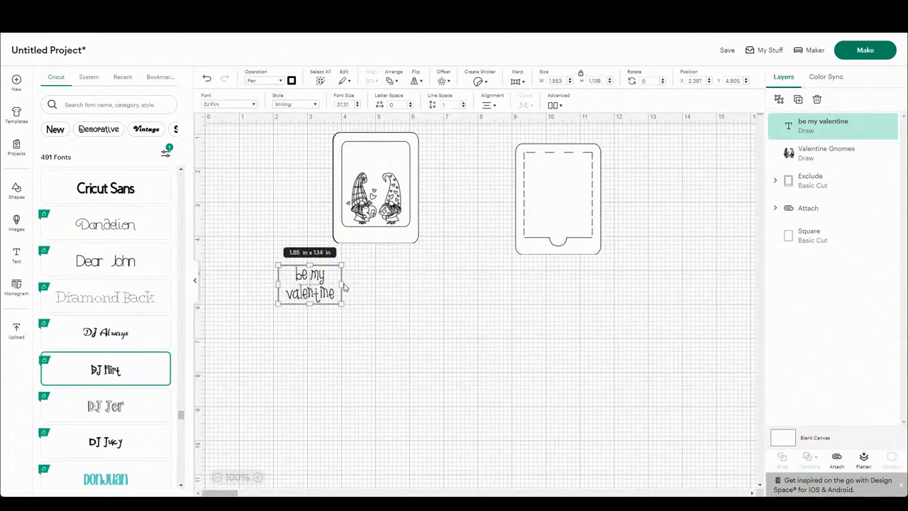
pyautogui.click(361, 322)
# Step: Move the two-line text above the gnomes inside the frame window and shrink it slightly to fit
pyautogui.moveTo(144, 287); pyautogui.dragTo(211, 162)
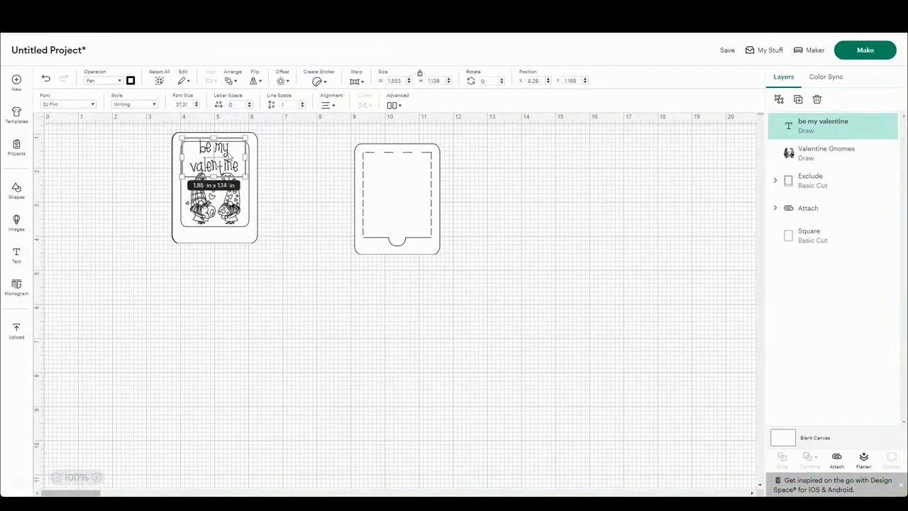
pyautogui.moveTo(245, 136); pyautogui.dragTo(239, 144)
pyautogui.click(214, 275)
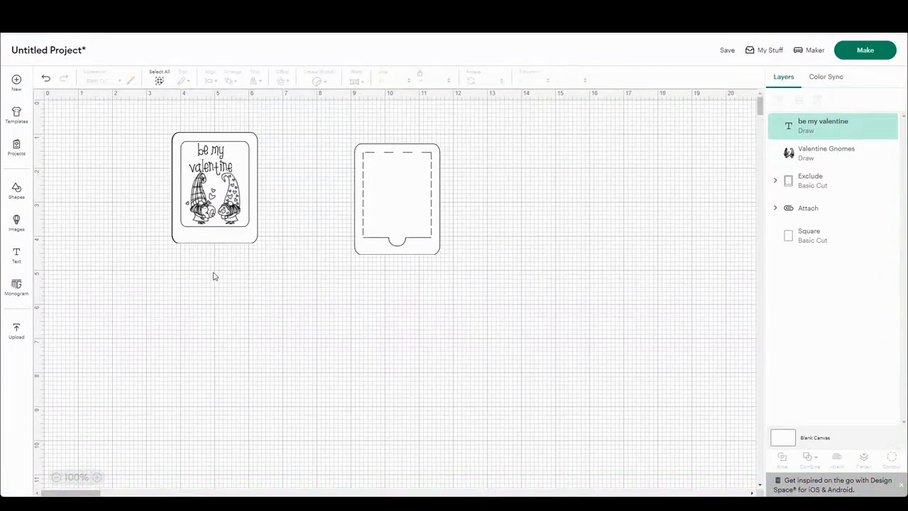
# Step: Center the text, gnomes, window frame and blank rectangle horizontally on one another
pyautogui.moveTo(227, 265); pyautogui.dragTo(202, 97)
pyautogui.click(211, 80)
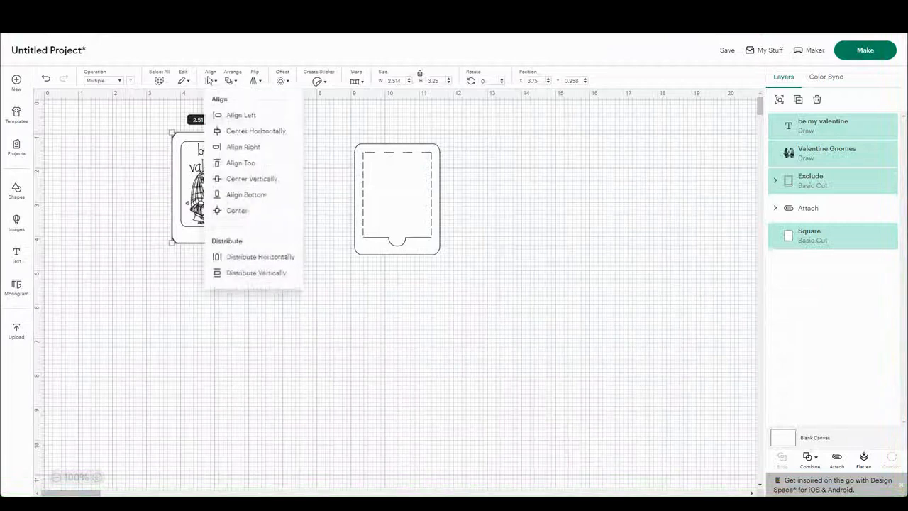
pyautogui.click(239, 132)
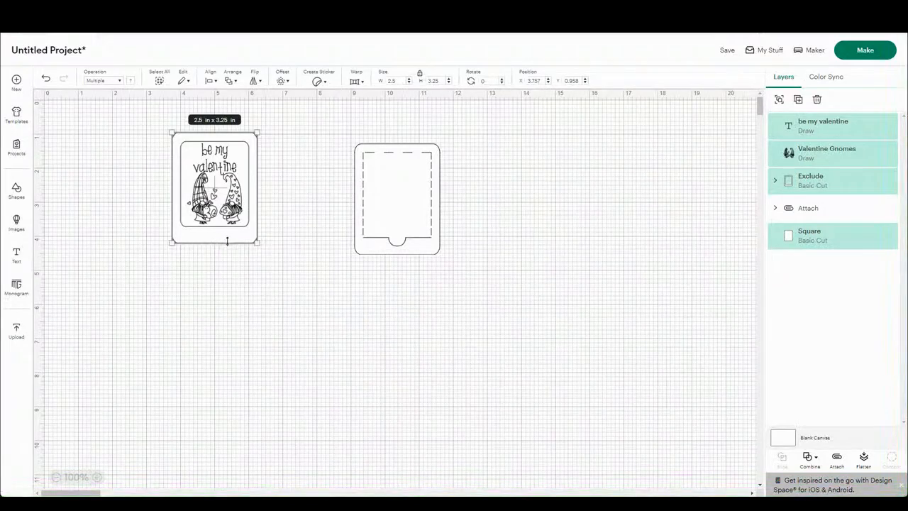
pyautogui.click(229, 261)
# Step: Move the window frame to empty space at about X 5.65, Y 5.28, and attach the text and gnomes to the blank rectangle
pyautogui.moveTo(222, 244); pyautogui.dragTo(281, 387)
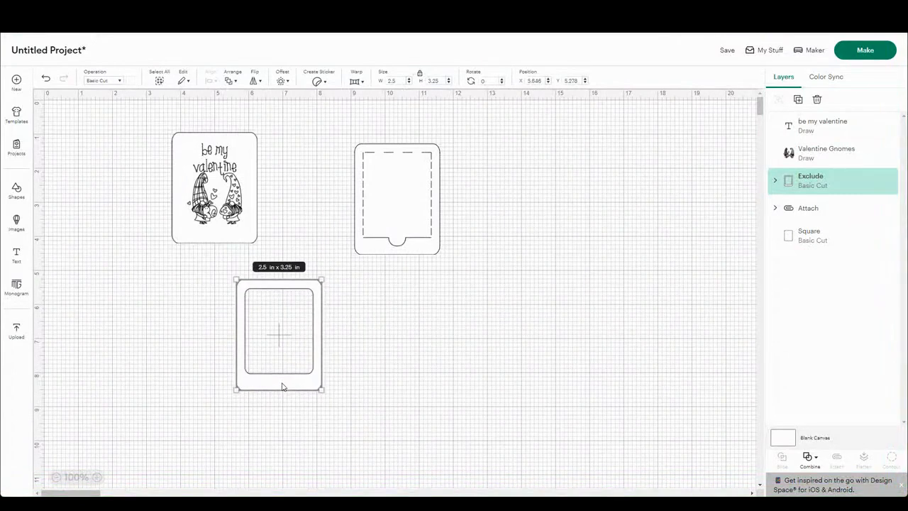
pyautogui.moveTo(148, 150); pyautogui.dragTo(271, 229)
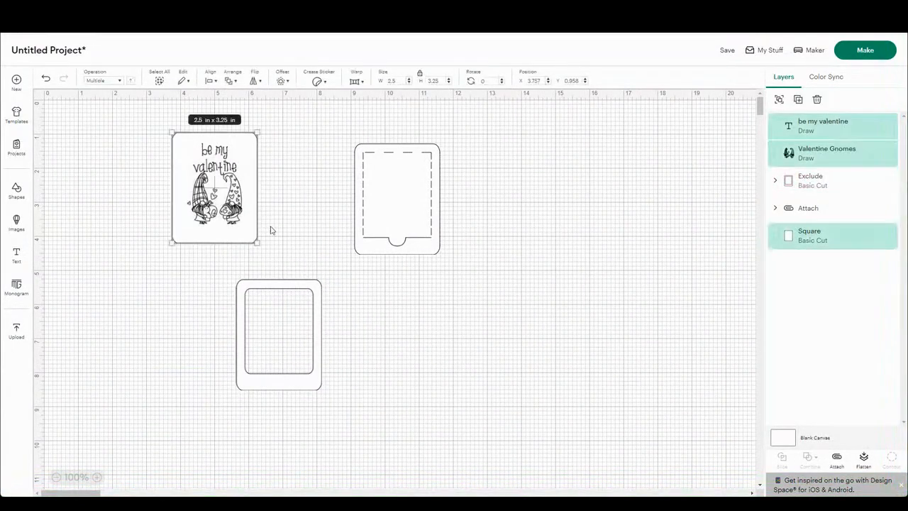
pyautogui.click(836, 460)
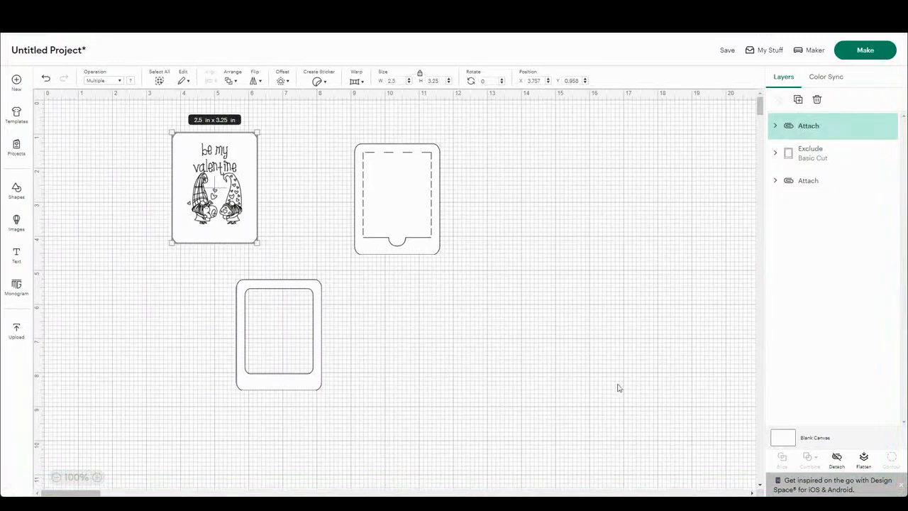
# Step: Change the material color of the base square in the perforated flap card to light salmon pink
pyautogui.click(544, 356)
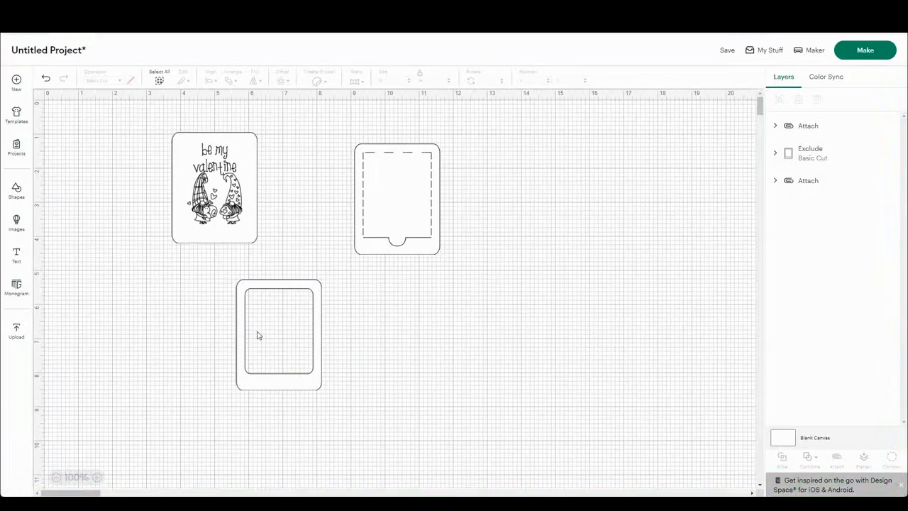
pyautogui.click(400, 199)
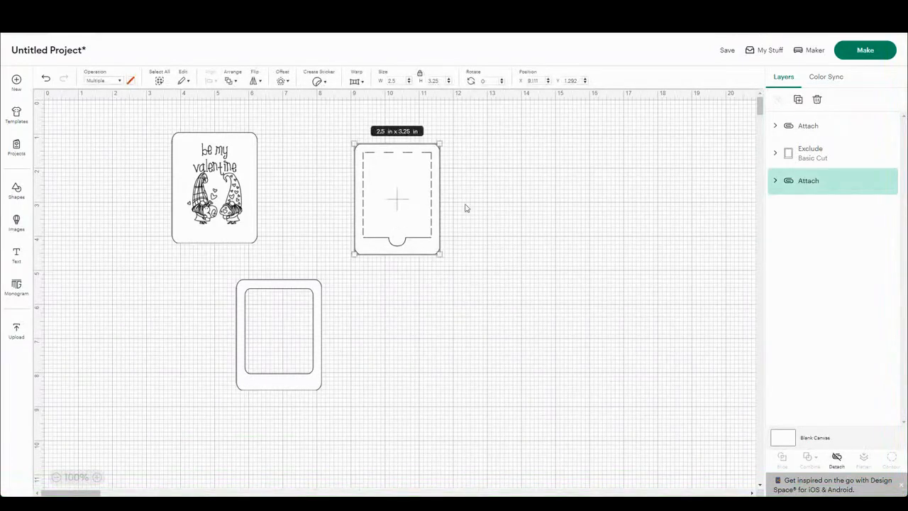
pyautogui.click(775, 182)
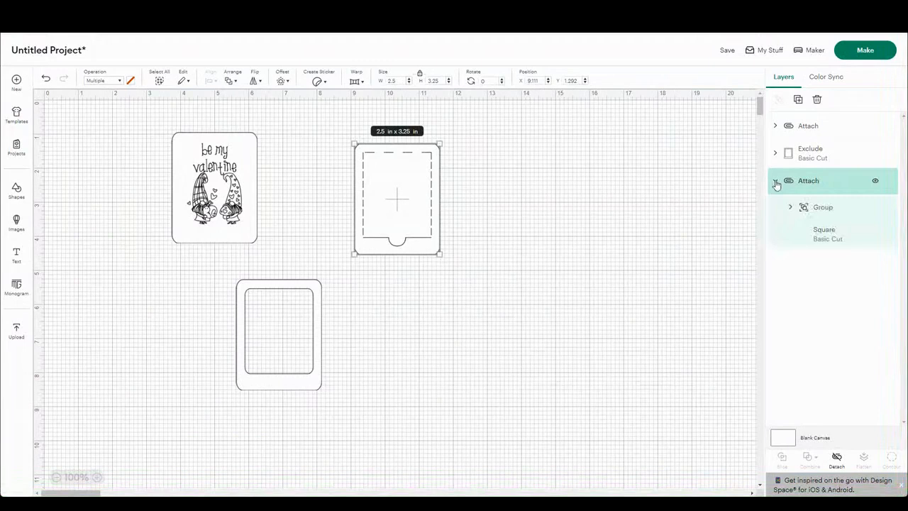
pyautogui.click(817, 234)
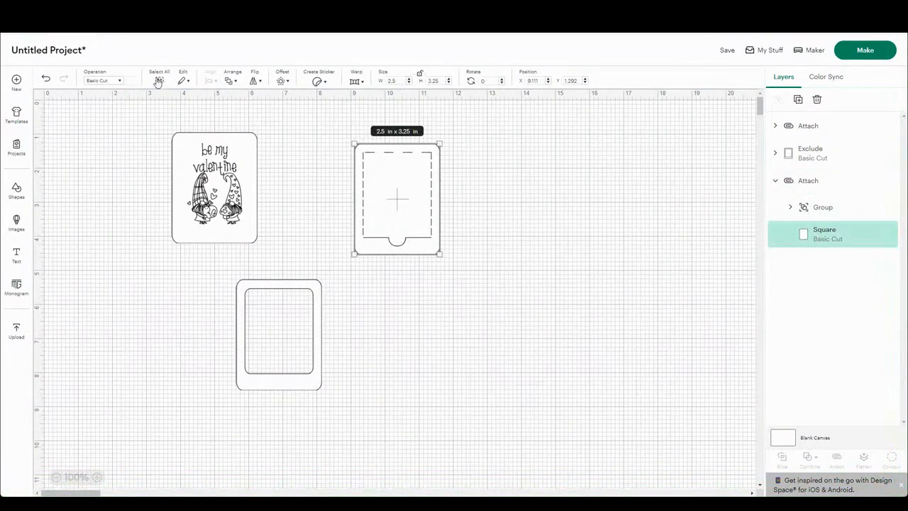
pyautogui.click(131, 84)
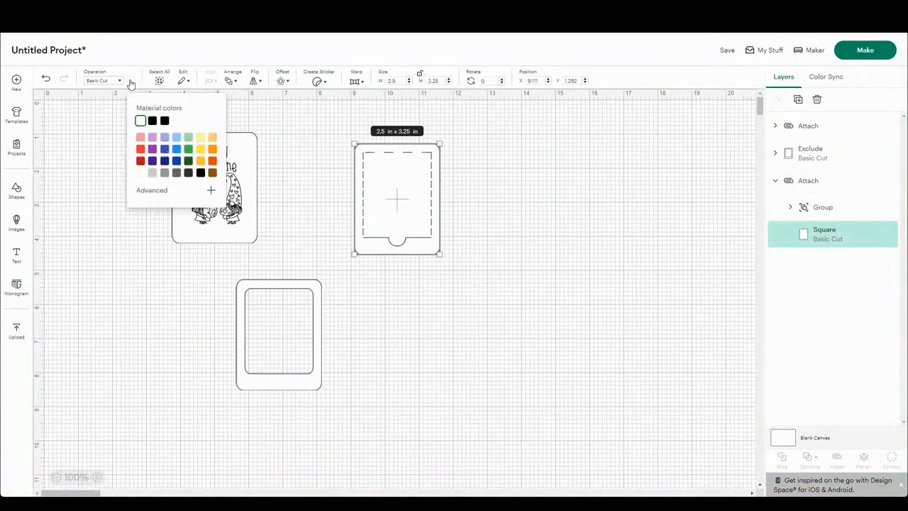
pyautogui.click(140, 138)
pyautogui.click(385, 313)
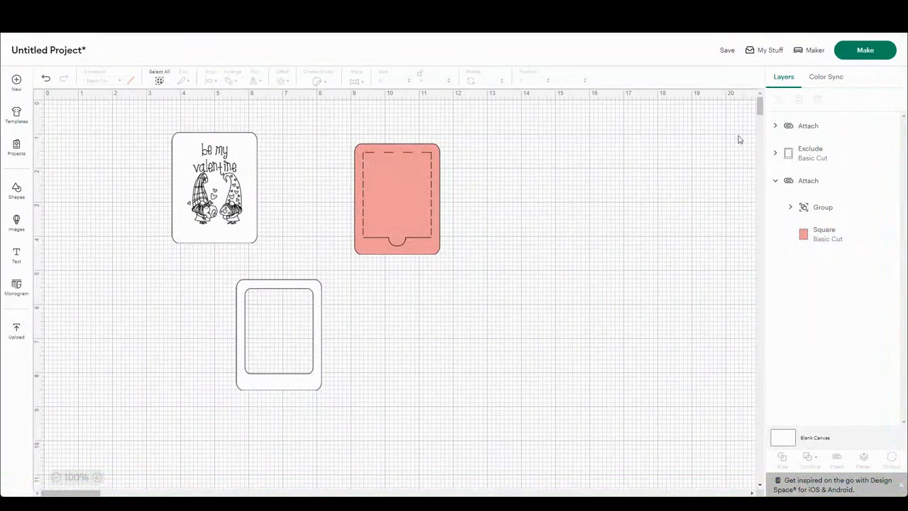
# Step: Send the three-card project to mat preparation for making
pyautogui.click(846, 61)
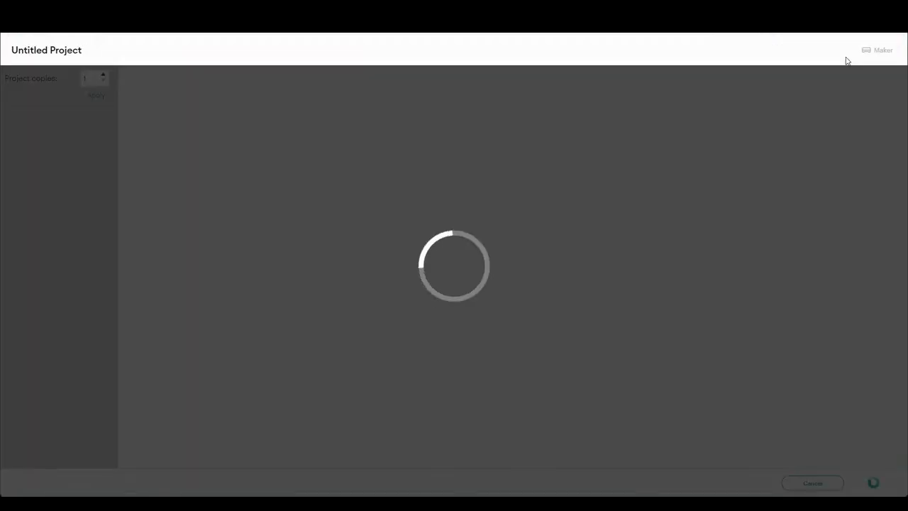